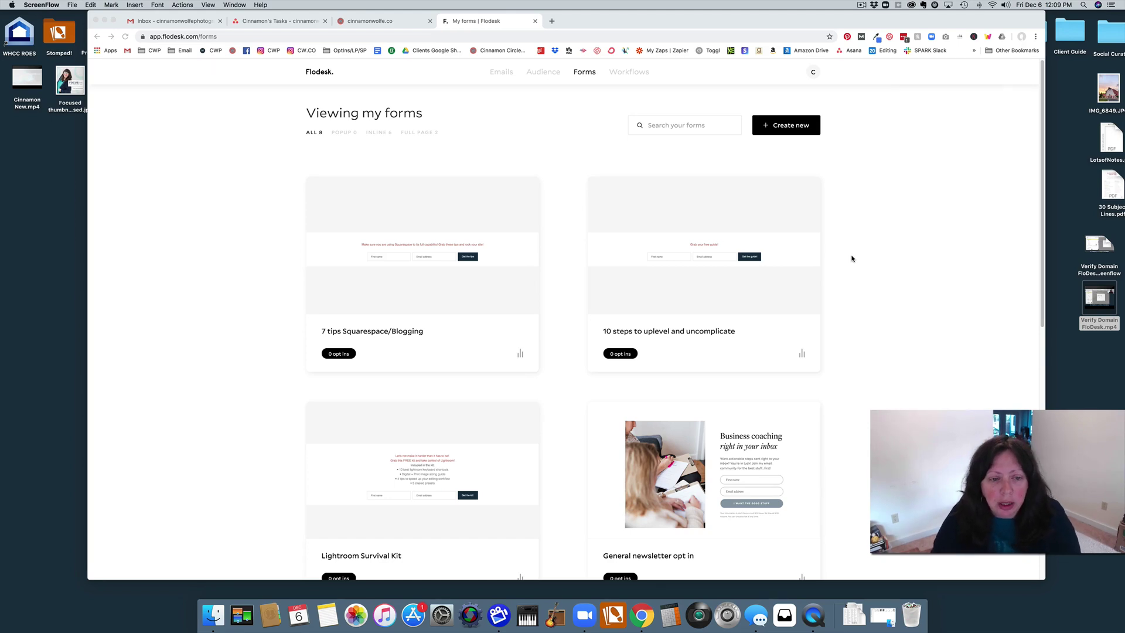
{"action": "scroll", "coordinate": [852, 256], "scroll_direction": "down", "scroll_amount": 2}
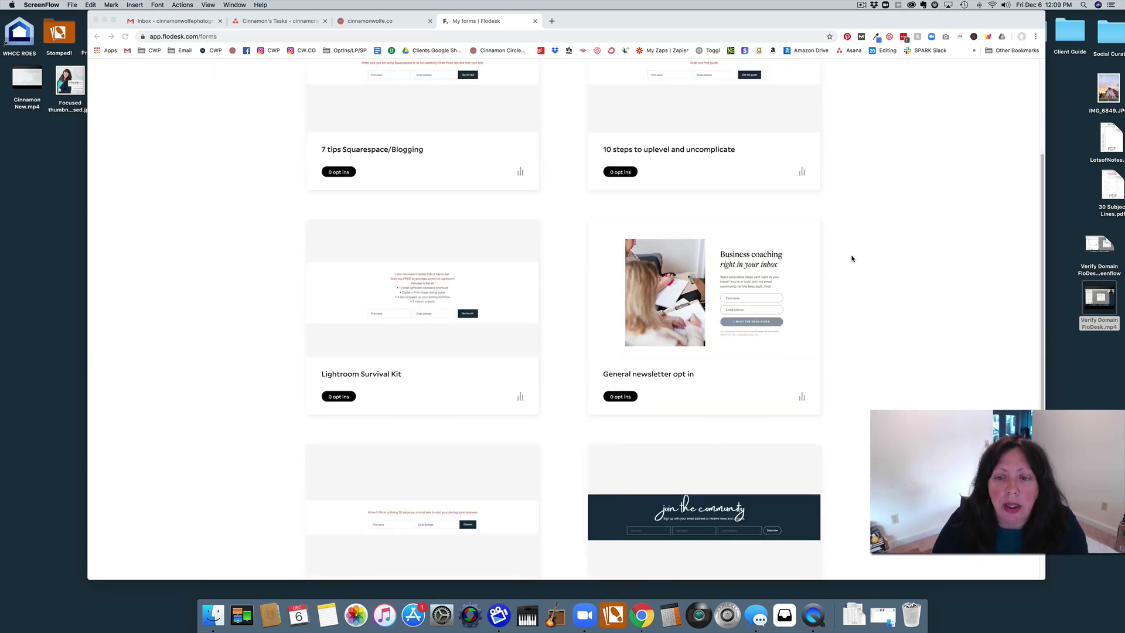
{"action": "scroll", "coordinate": [806, 283], "scroll_direction": "down", "scroll_amount": 3}
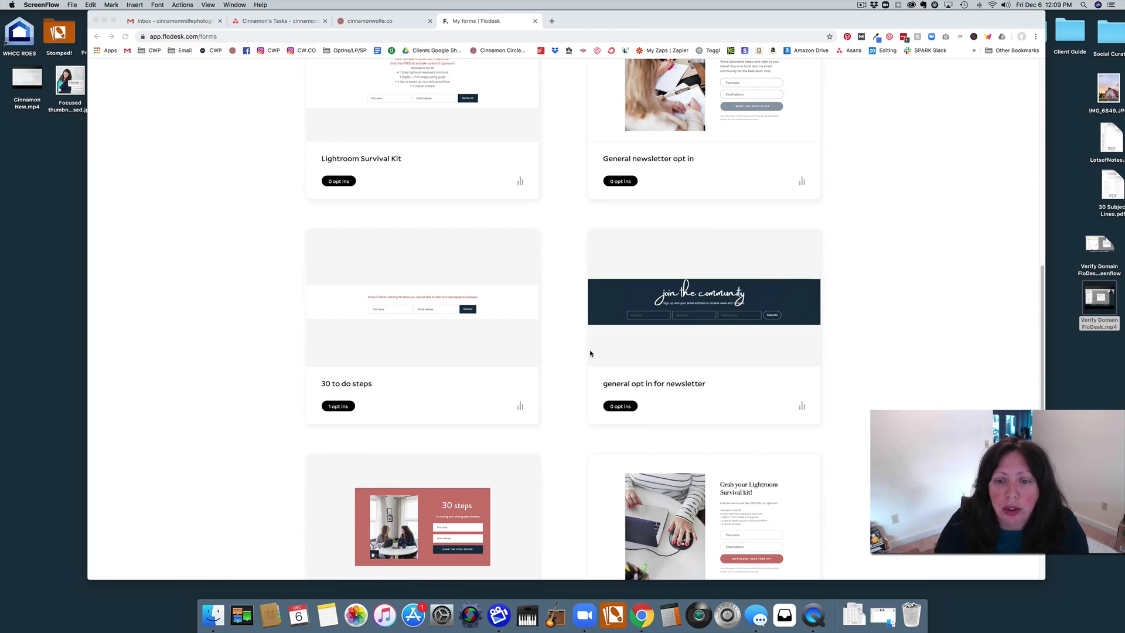
{"action": "scroll", "coordinate": [589, 353], "scroll_direction": "up", "scroll_amount": 5}
{"action": "scroll", "coordinate": [590, 354], "scroll_direction": "up", "scroll_amount": 2}
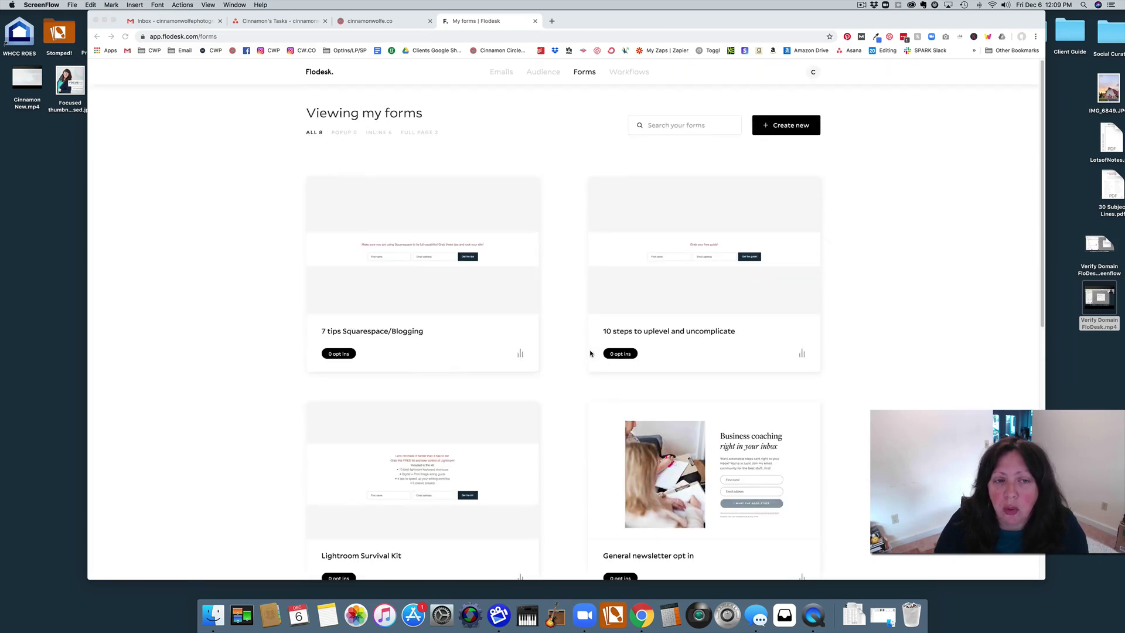
Start a new Ribbon banner inline form, then cancel it and return to the forms list.
{"action": "left_click", "coordinate": [805, 131]}
{"action": "left_click", "coordinate": [784, 133]}
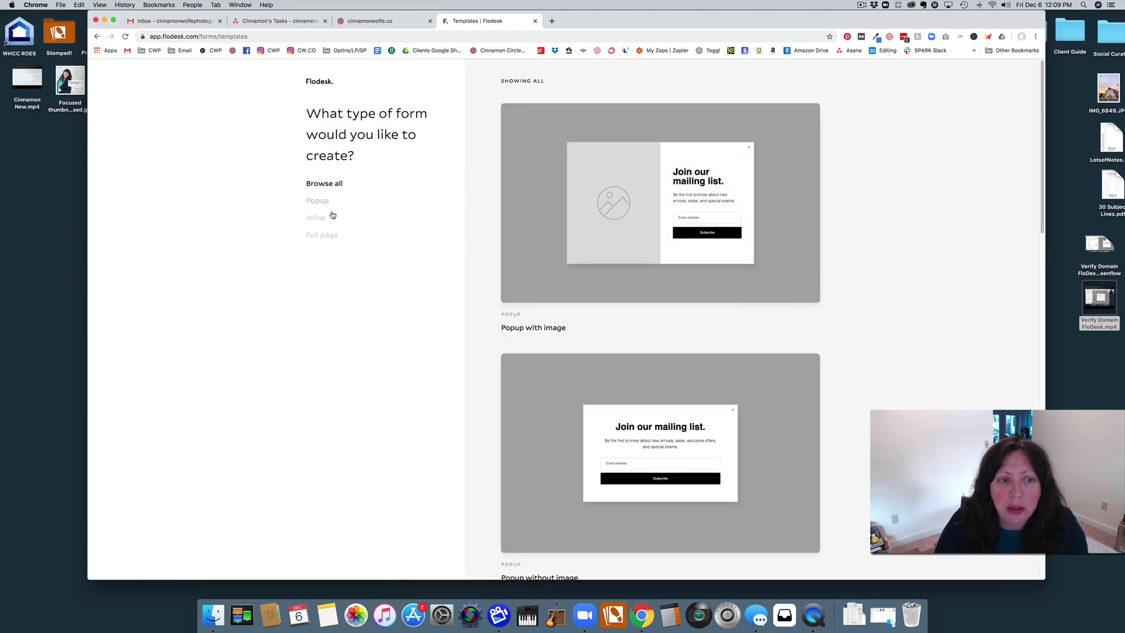
{"action": "left_click", "coordinate": [331, 215]}
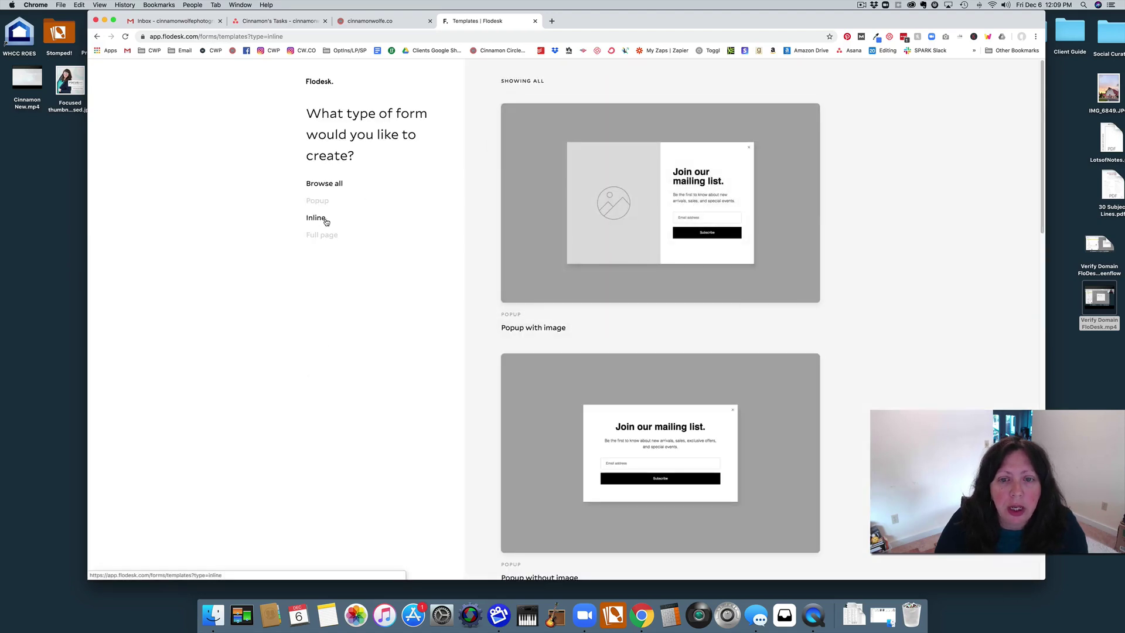
{"action": "left_click", "coordinate": [647, 202]}
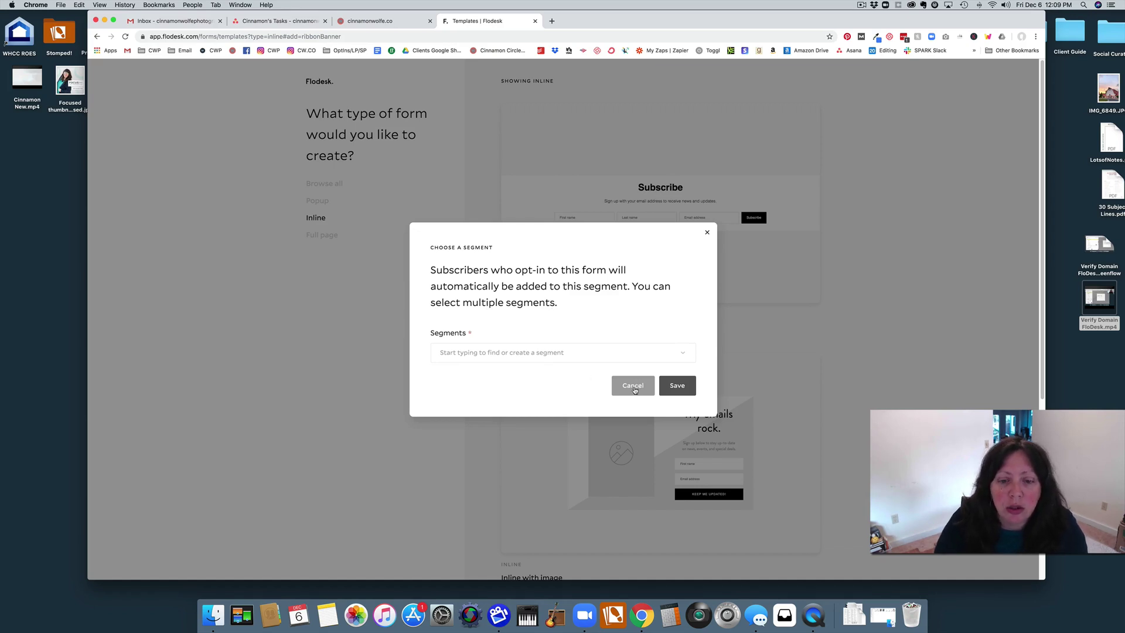
{"action": "left_click", "coordinate": [634, 386]}
{"action": "left_click", "coordinate": [708, 234]}
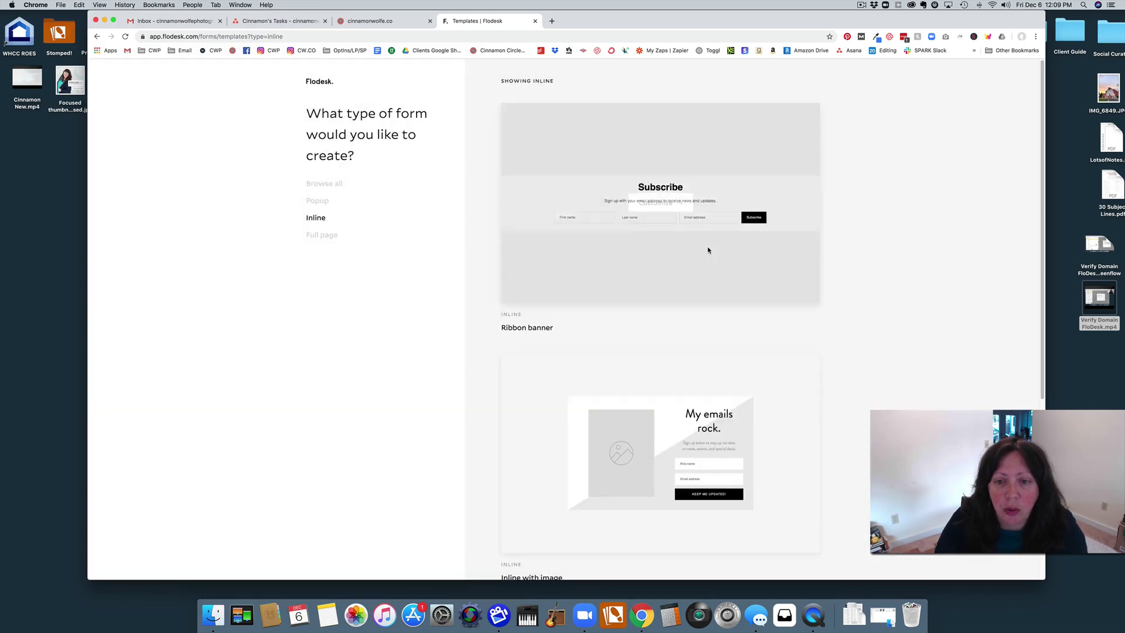
{"action": "left_click", "coordinate": [314, 83]}
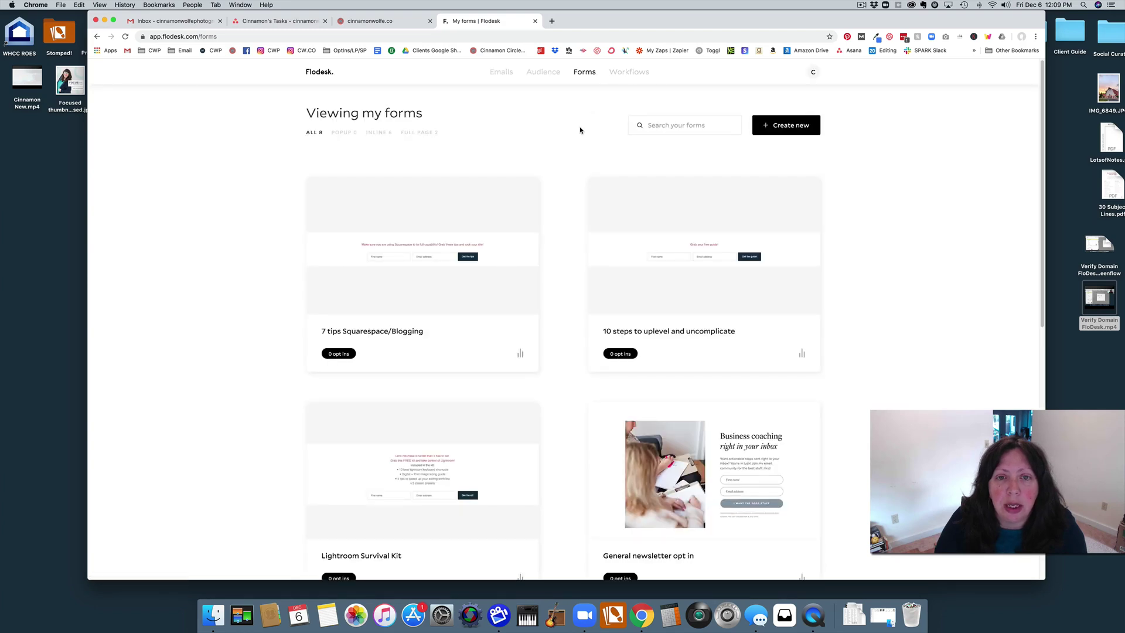
{"action": "scroll", "coordinate": [580, 130], "scroll_direction": "down", "scroll_amount": 4}
{"action": "scroll", "coordinate": [580, 130], "scroll_direction": "down", "scroll_amount": 2}
{"action": "scroll", "coordinate": [589, 265], "scroll_direction": "down", "scroll_amount": 3}
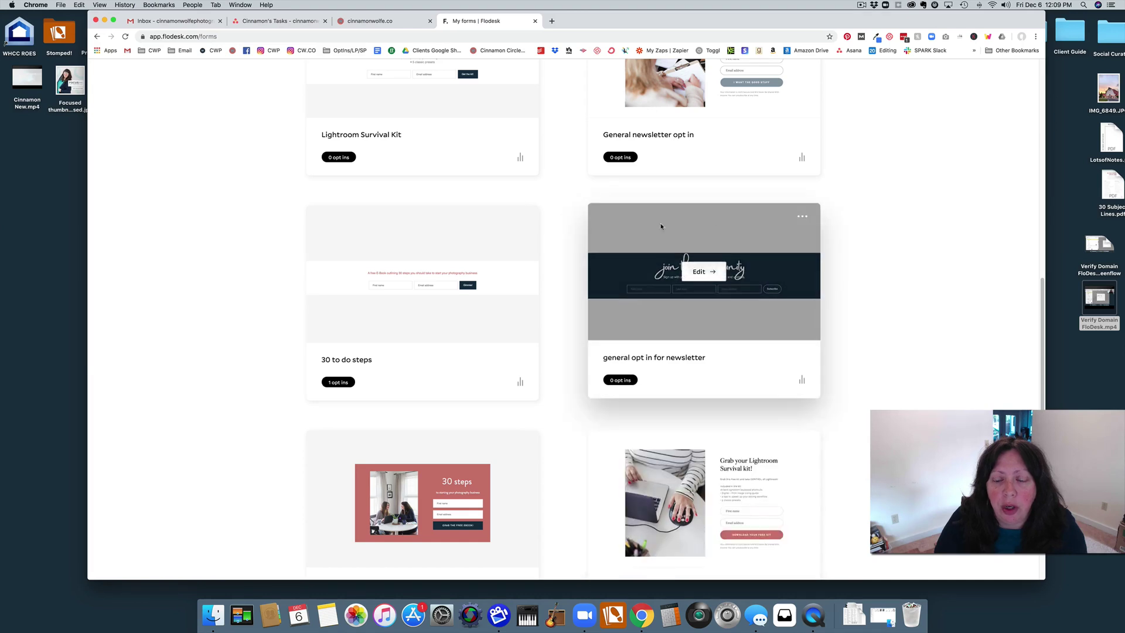
Swap the newsletter form's Coaching segment for General (no opt in) and save.
{"action": "left_click", "coordinate": [802, 220]}
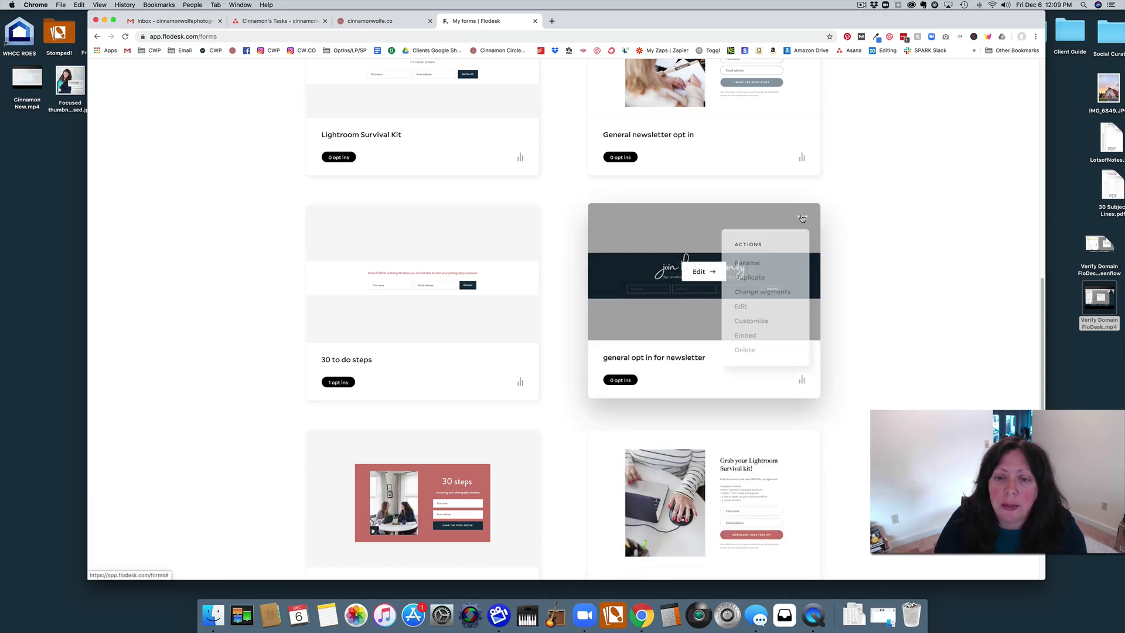
{"action": "left_click", "coordinate": [760, 293]}
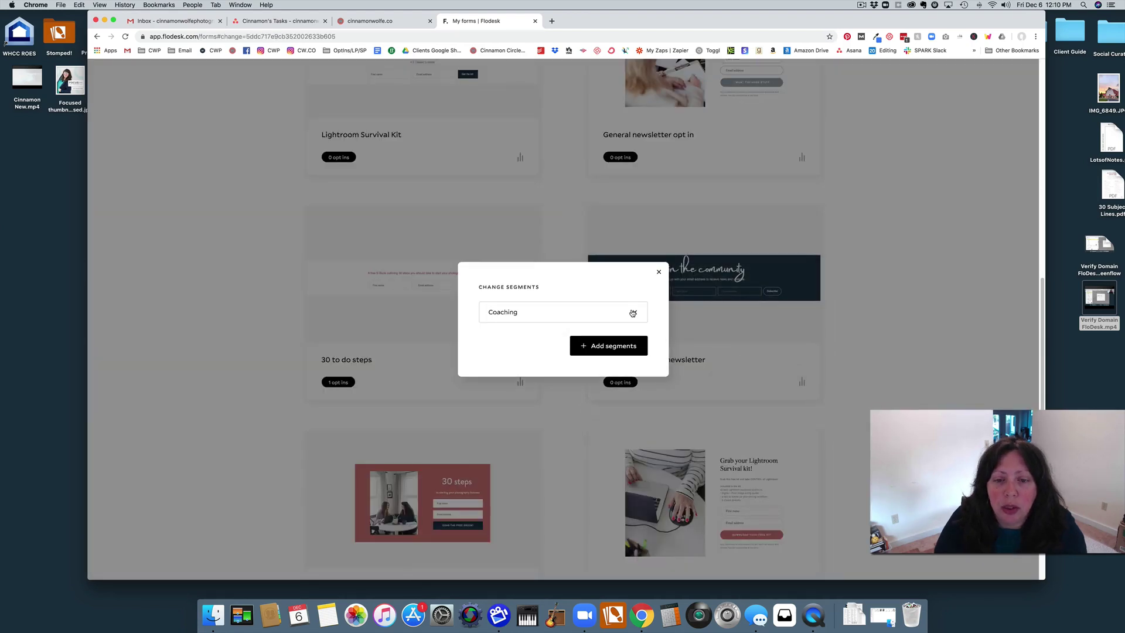
{"action": "left_click", "coordinate": [633, 313]}
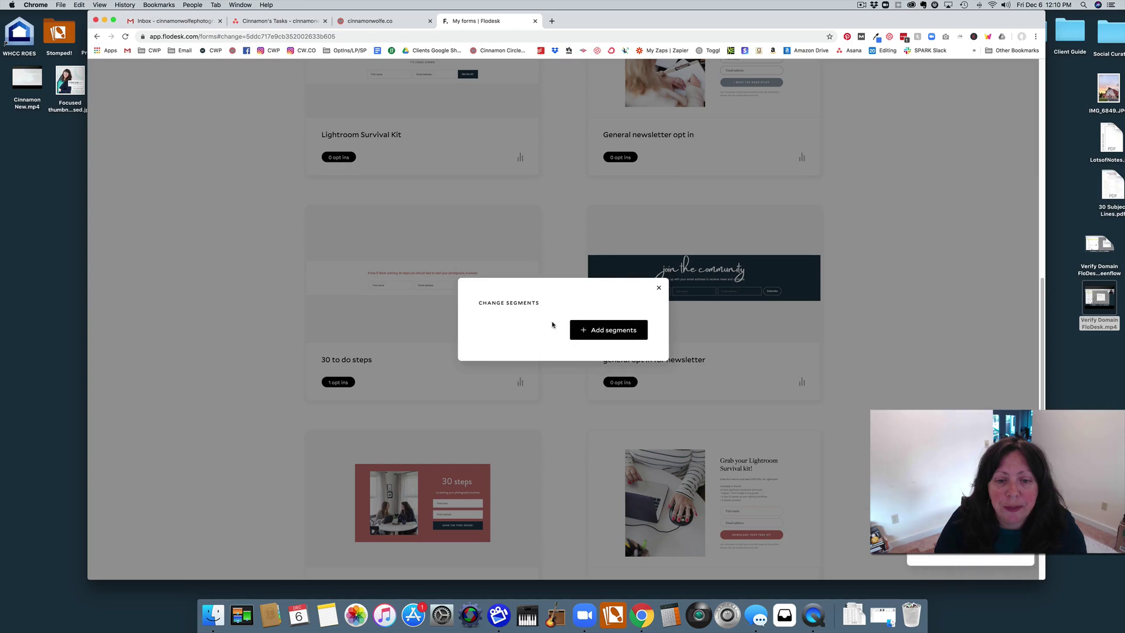
{"action": "left_click", "coordinate": [598, 329]}
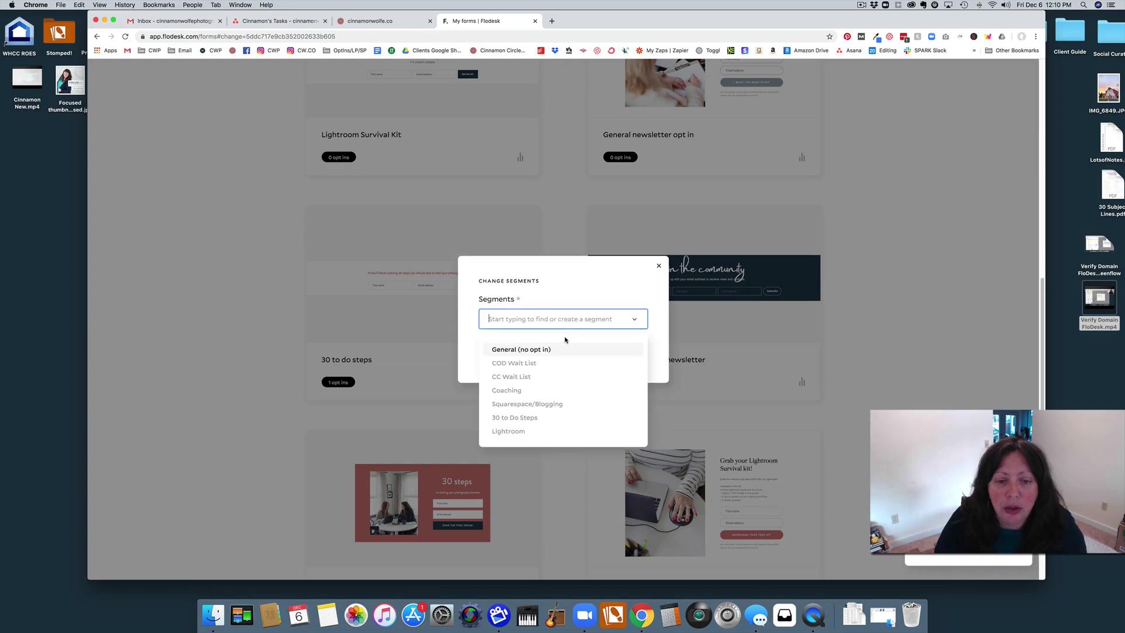
{"action": "left_click", "coordinate": [521, 350]}
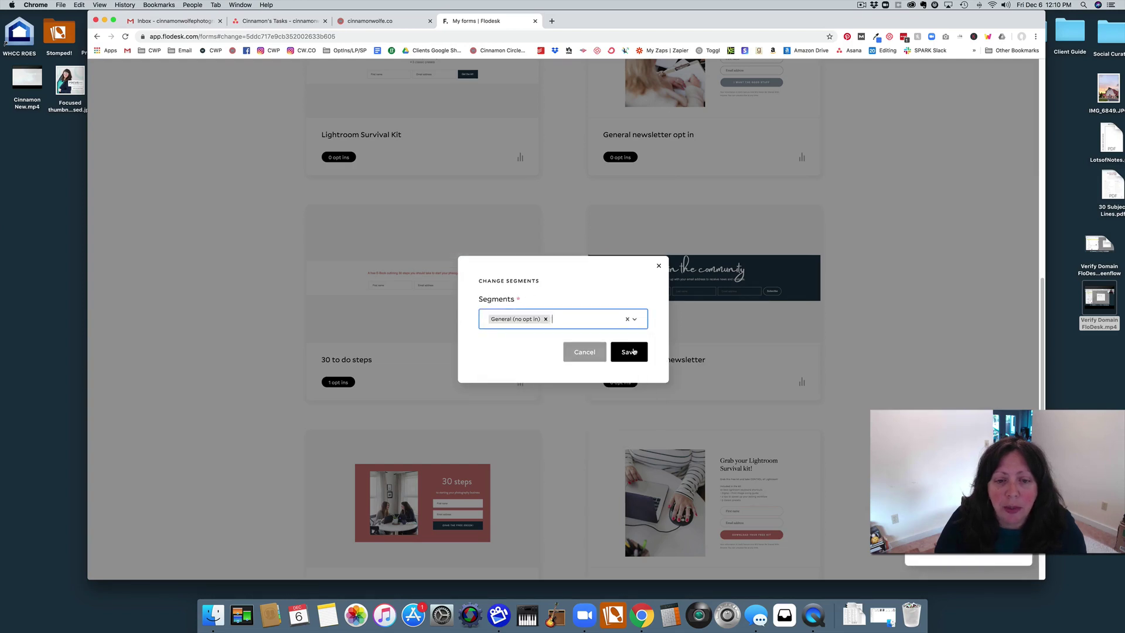
{"action": "left_click", "coordinate": [630, 353]}
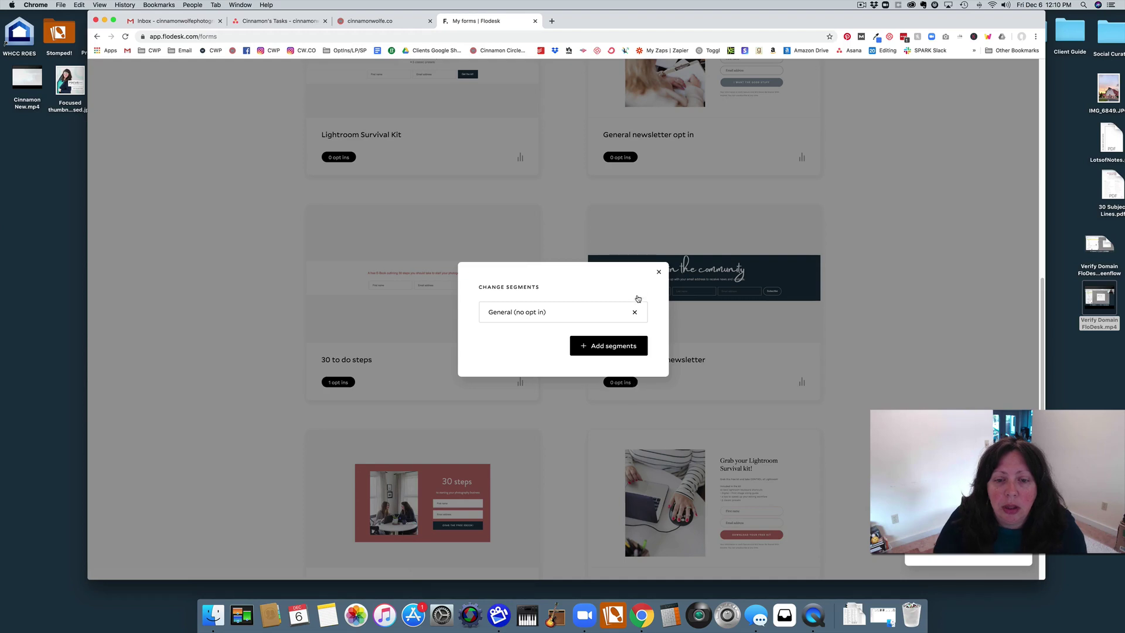
{"action": "left_click", "coordinate": [659, 274]}
{"action": "mouse_move", "coordinate": [782, 256]}
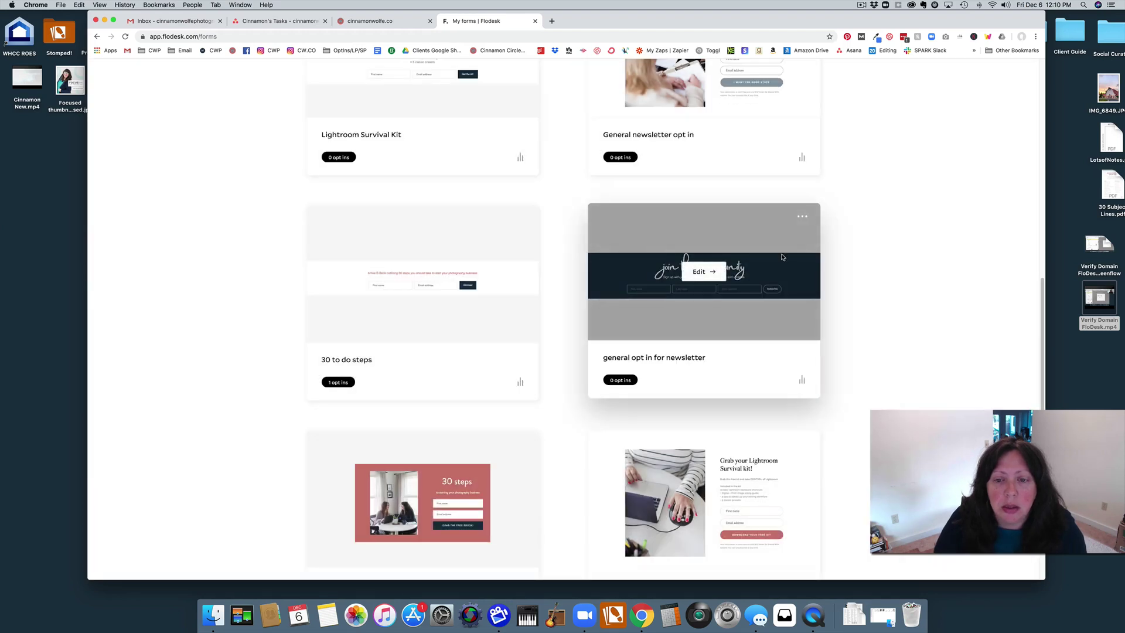
Recheck the newsletter form's segment settings and close them.
{"action": "left_click", "coordinate": [806, 217]}
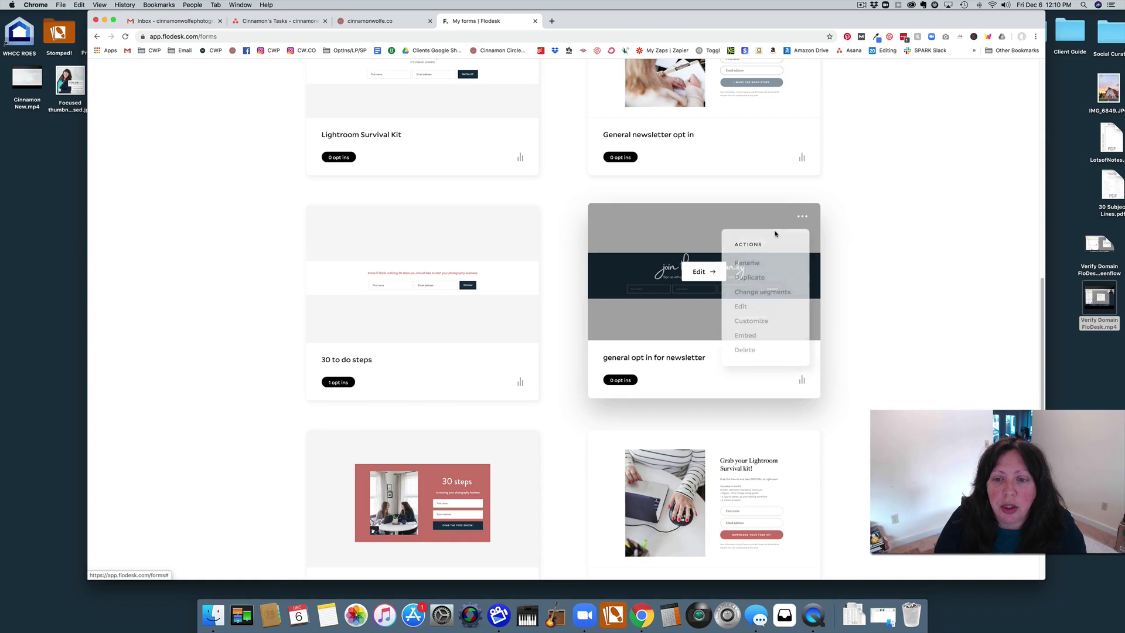
{"action": "left_click", "coordinate": [744, 292]}
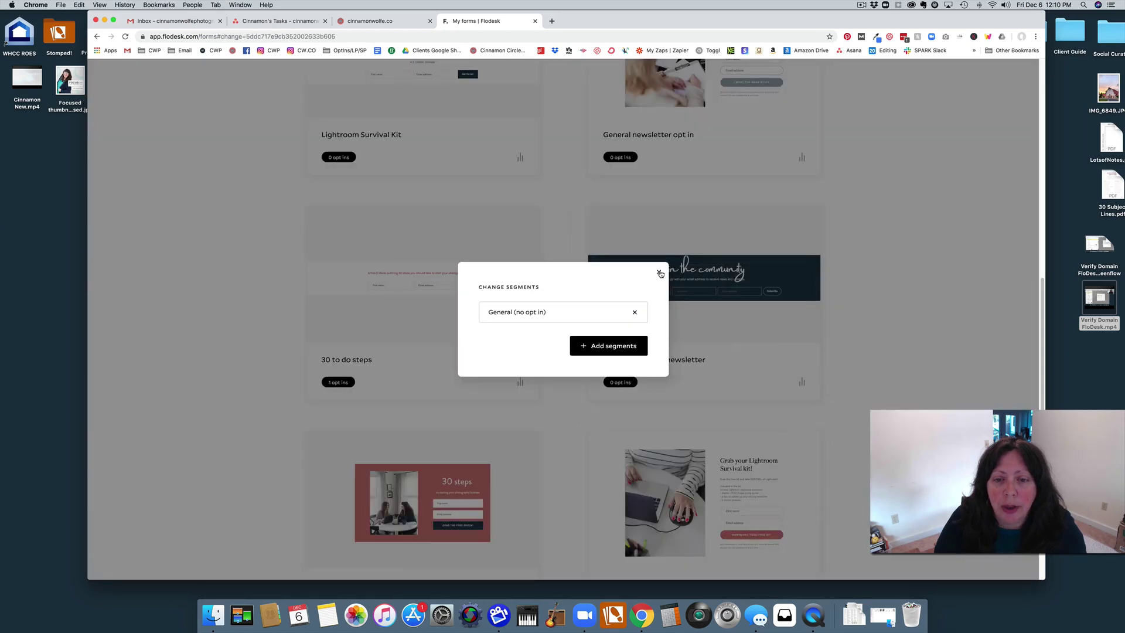
{"action": "left_click", "coordinate": [660, 273]}
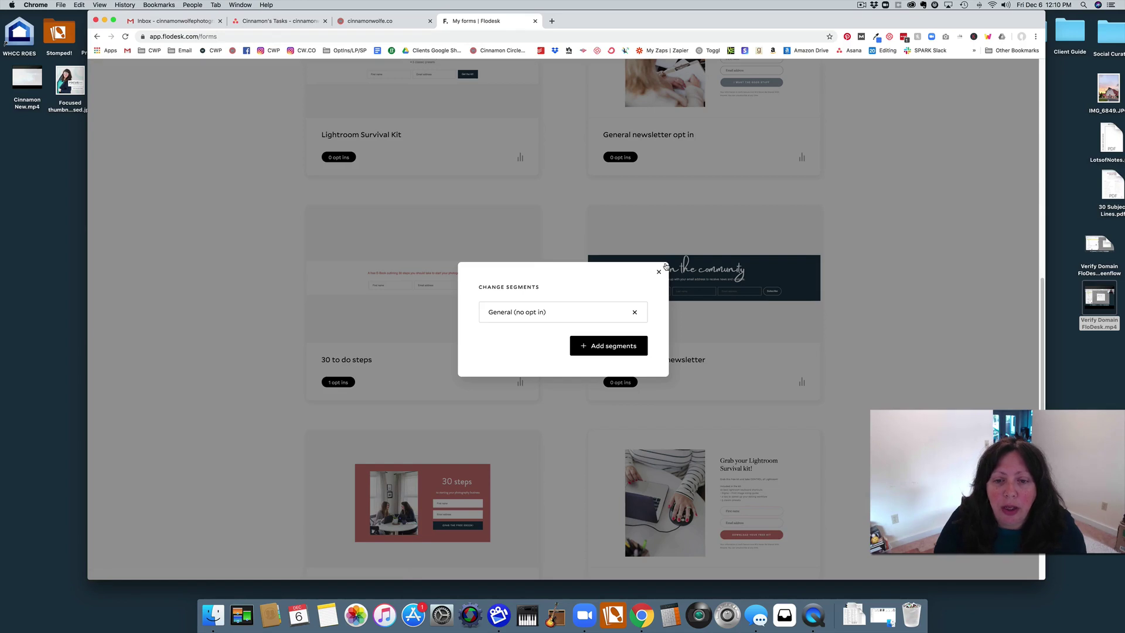
{"action": "left_click", "coordinate": [660, 273]}
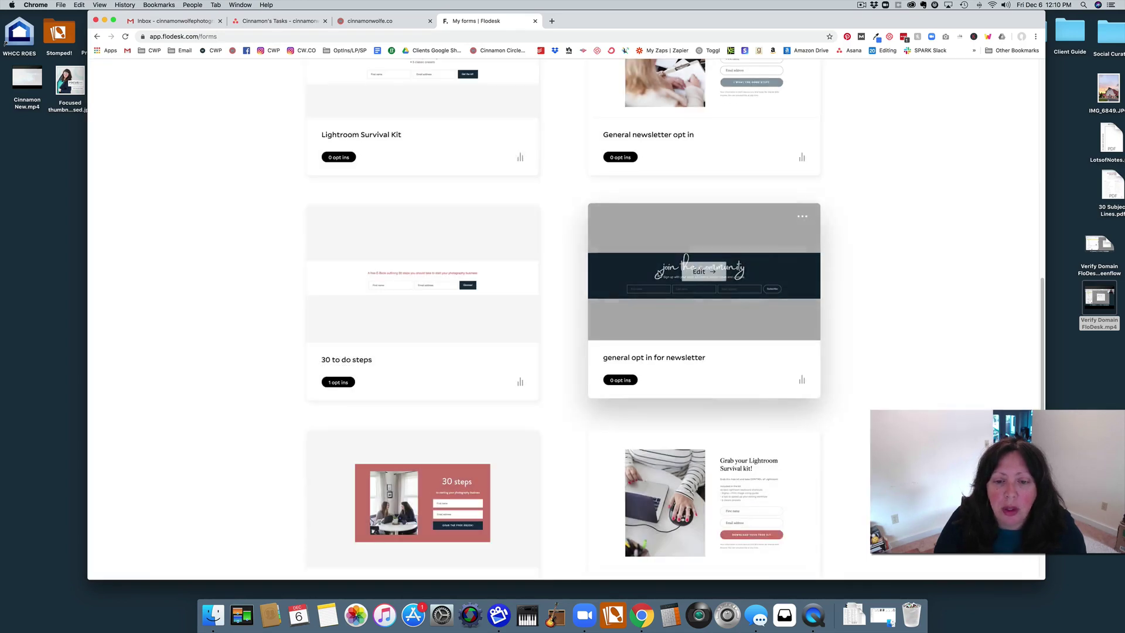
Edit the join the community form, show its Form settings, and glance at the Squarespace footer.
{"action": "left_click", "coordinate": [700, 275]}
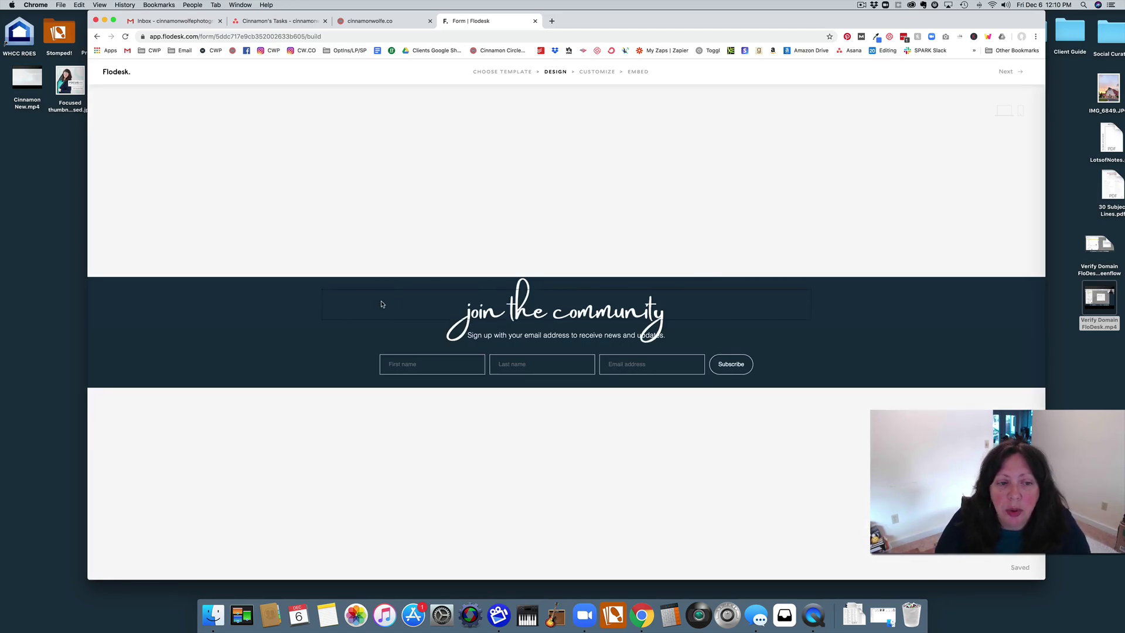
{"action": "left_click", "coordinate": [245, 303]}
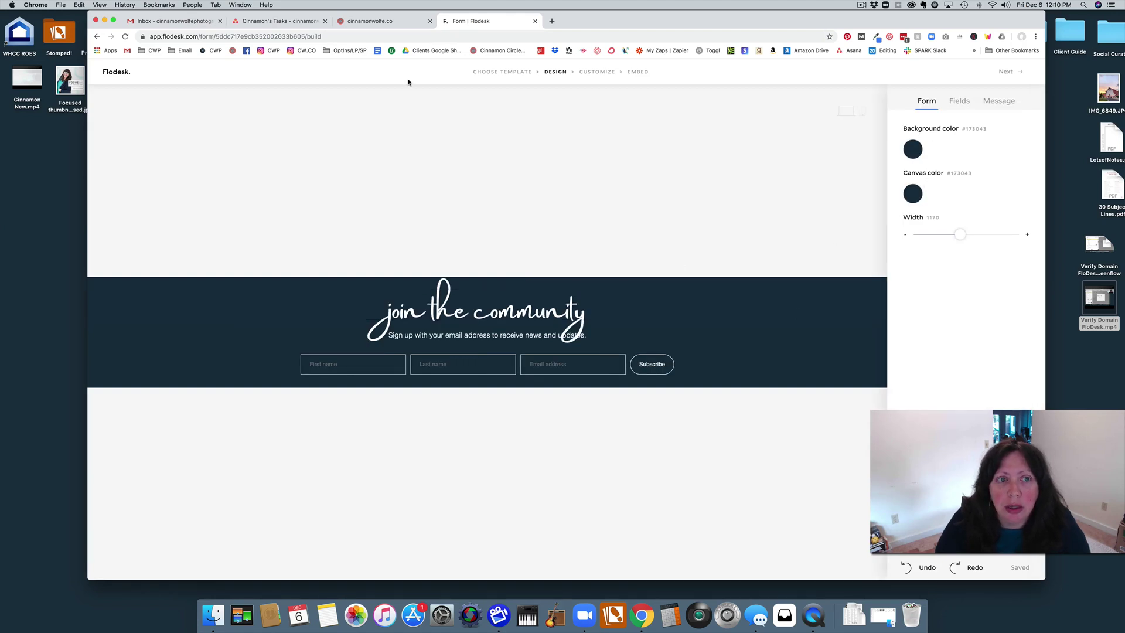
{"action": "left_click", "coordinate": [369, 20]}
{"action": "scroll", "coordinate": [459, 279], "scroll_direction": "down", "scroll_amount": 5}
{"action": "scroll", "coordinate": [459, 279], "scroll_direction": "down", "scroll_amount": 5}
{"action": "scroll", "coordinate": [442, 451], "scroll_direction": "down", "scroll_amount": 10}
{"action": "scroll", "coordinate": [448, 495], "scroll_direction": "up", "scroll_amount": 3}
{"action": "scroll", "coordinate": [447, 497], "scroll_direction": "up", "scroll_amount": 2}
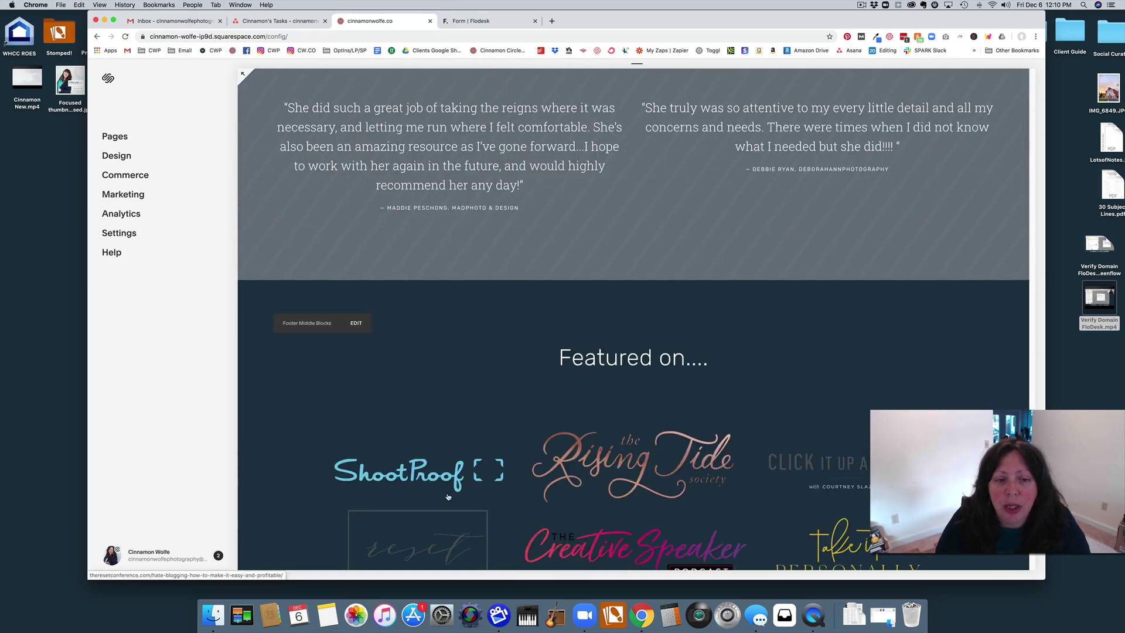
{"action": "left_click", "coordinate": [474, 21]}
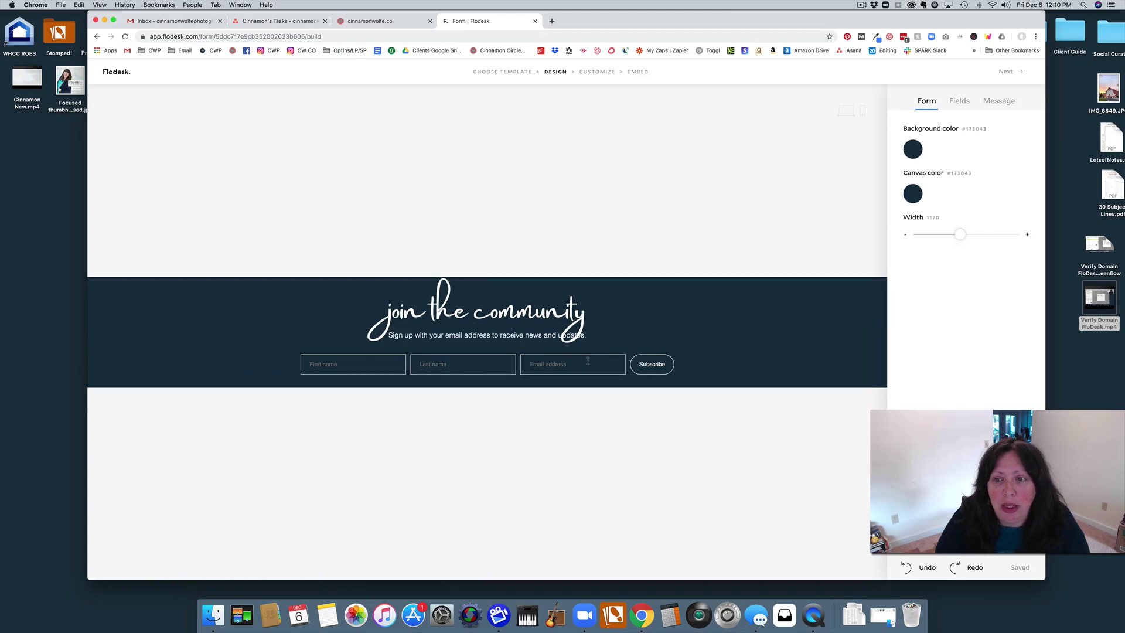
Drop the last-name field and relabel the submit button 'JOIN THE COMMUNITY'.
{"action": "left_click", "coordinate": [958, 102]}
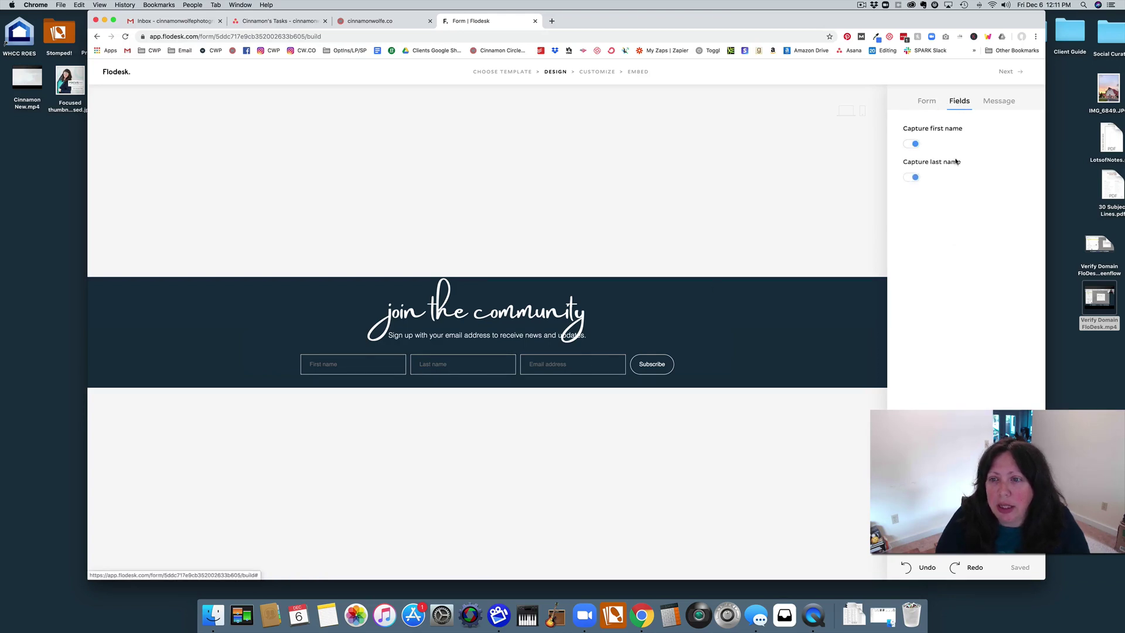
{"action": "left_click", "coordinate": [908, 179]}
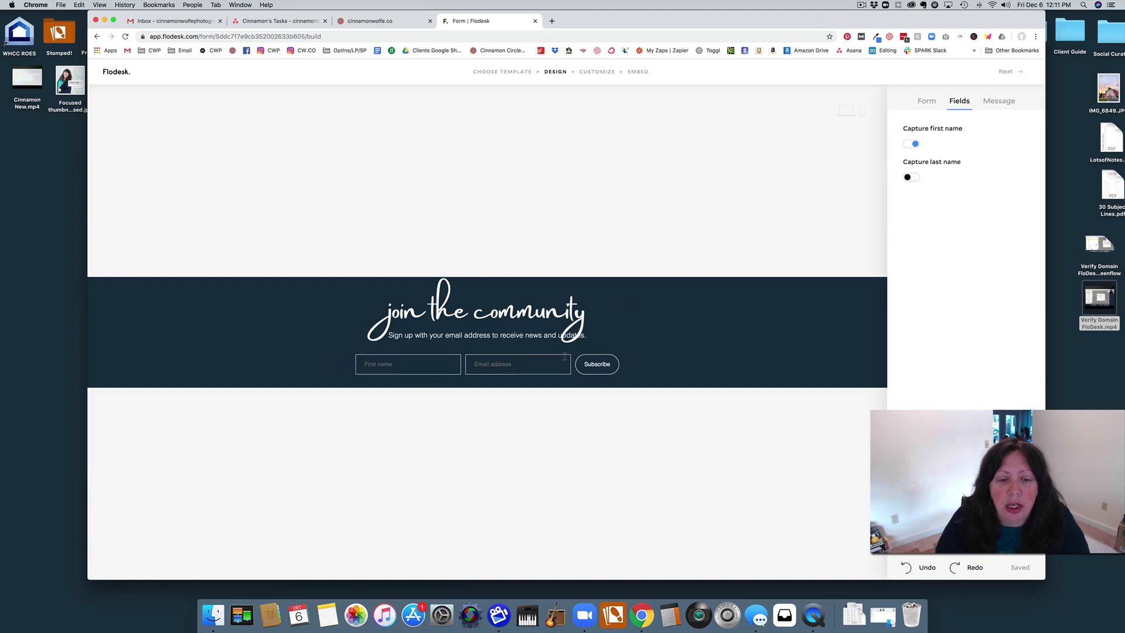
{"action": "left_click", "coordinate": [599, 365]}
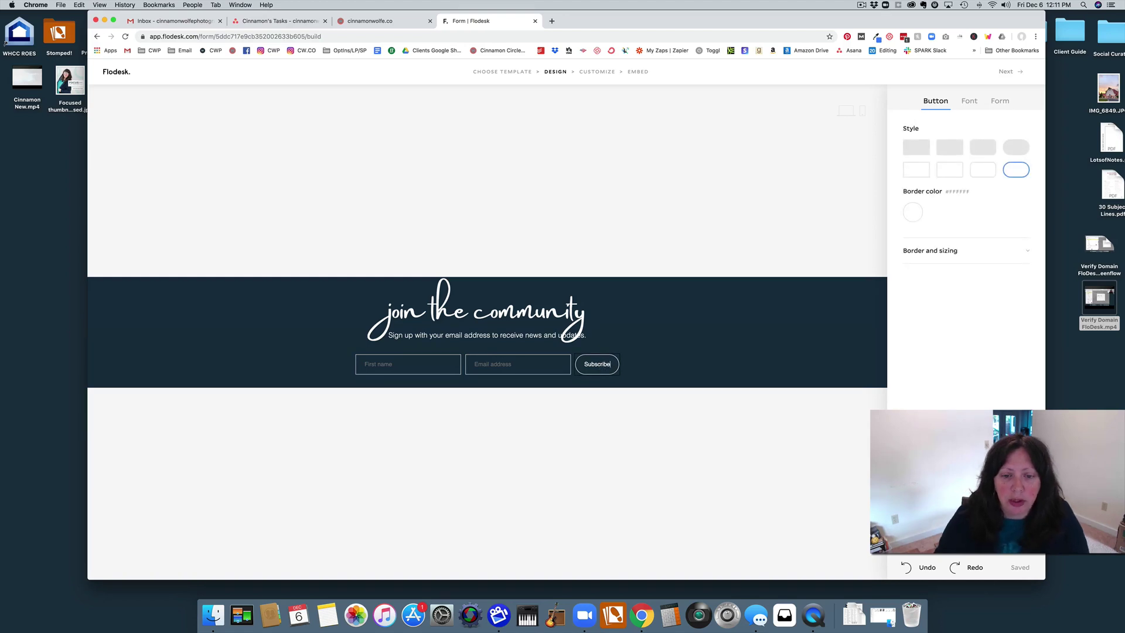
{"action": "key", "text": "BackSpace"}
{"action": "key", "text": "BackSpace"}
{"action": "key", "text": "BackSpace"}
{"action": "key", "text": "BackSpace"}
{"action": "key", "text": "BackSpace"}
{"action": "key", "text": "BackSpace"}
{"action": "key", "text": "BackSpace"}
{"action": "key", "text": "BackSpace"}
{"action": "key", "text": "BackSpace"}
{"action": "type", "text": "Join"}
{"action": "key", "text": "BackSpace"}
{"action": "key", "text": "BackSpace"}
{"action": "key", "text": "BackSpace"}
{"action": "type", "text": "oin"}
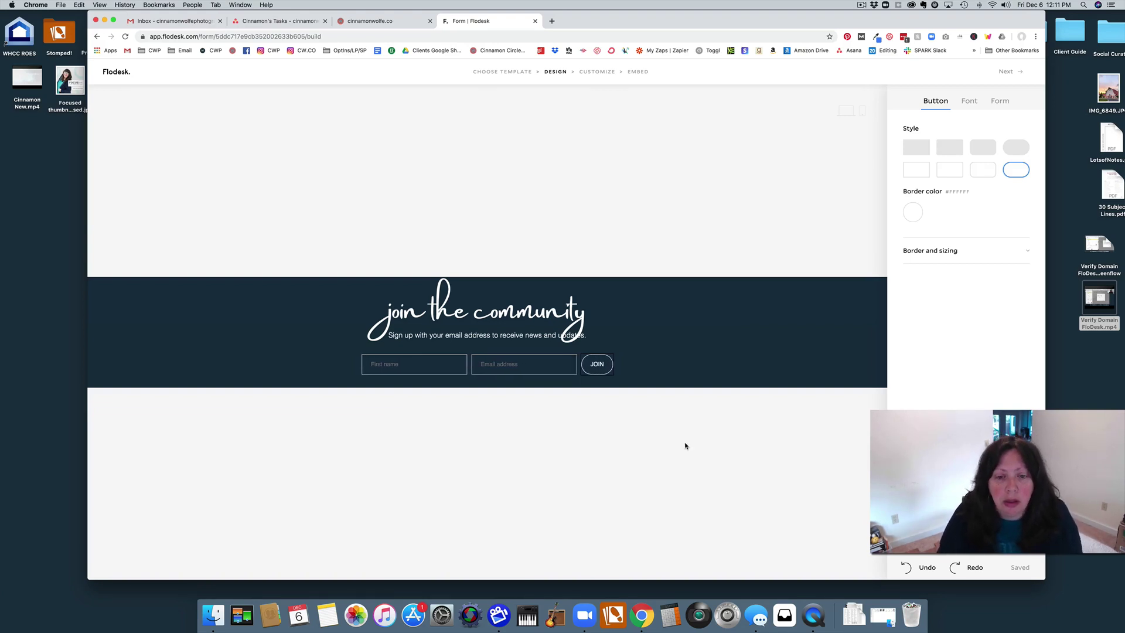
{"action": "type", "text": " the community"}
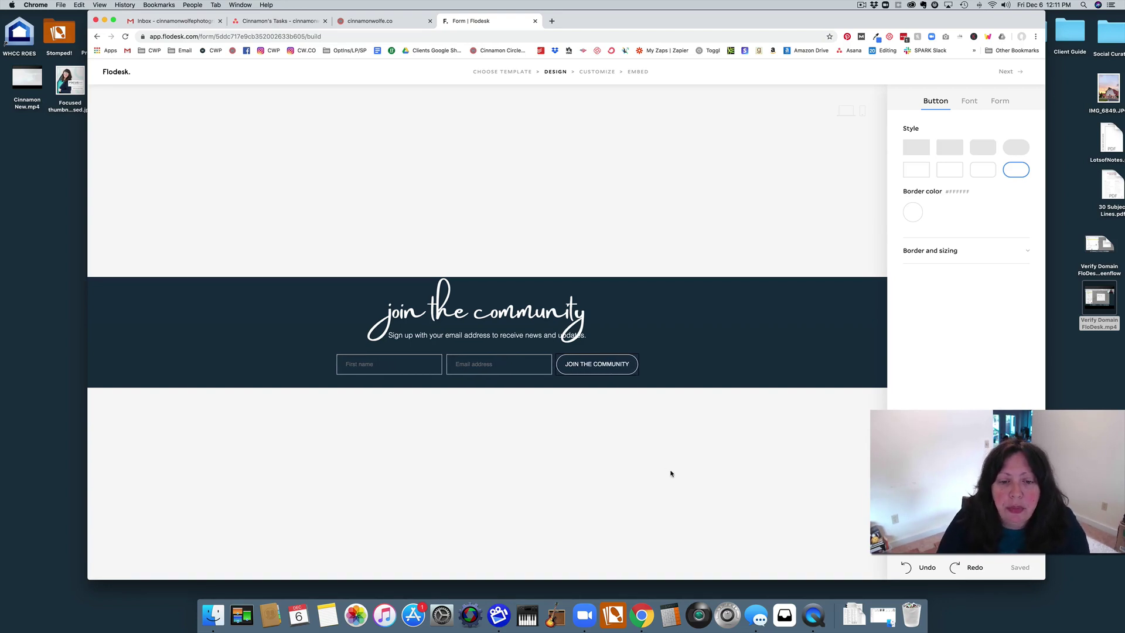
{"action": "left_click", "coordinate": [599, 428]}
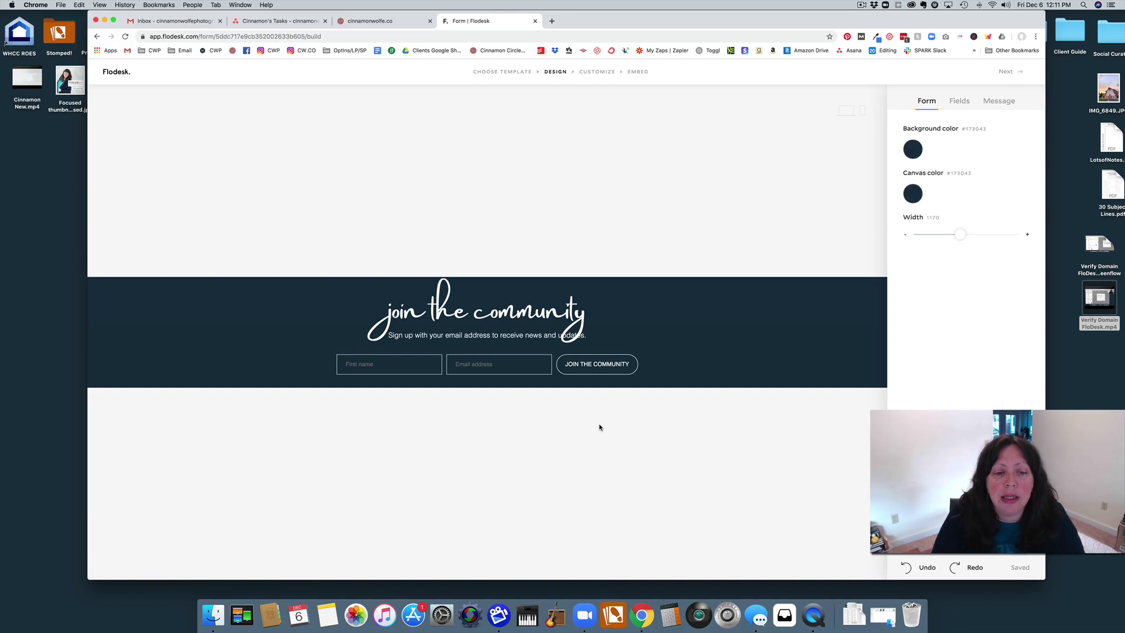
Preview the Casual, Direct, Minimal and Standard success messages, then pick Friendly.
{"action": "left_click", "coordinate": [963, 101]}
{"action": "left_click", "coordinate": [1000, 102]}
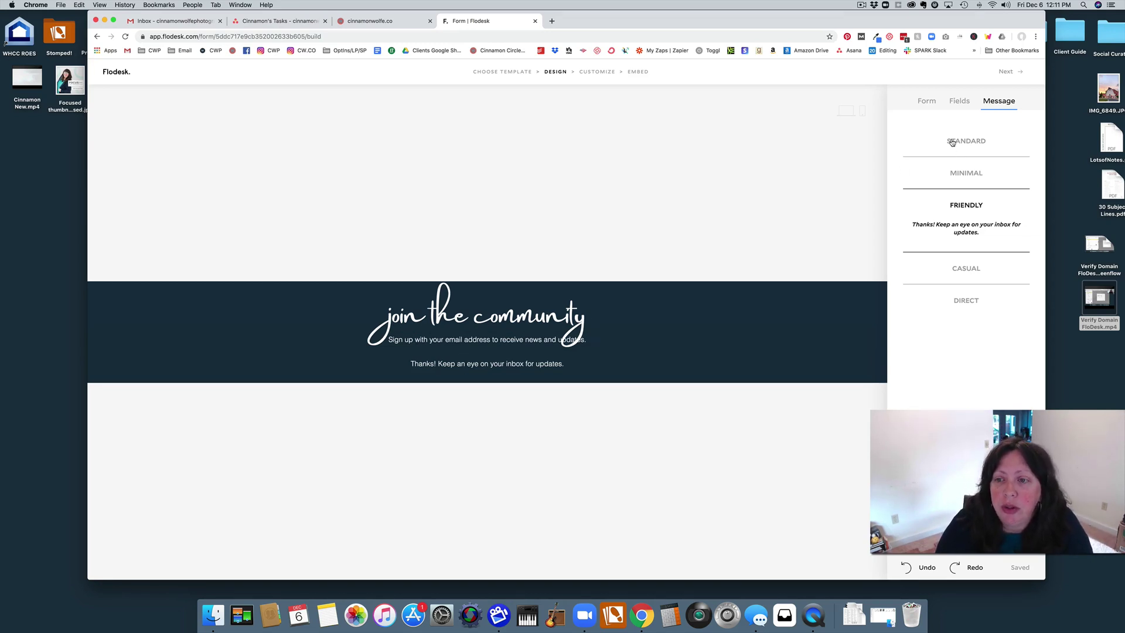
{"action": "left_click", "coordinate": [974, 277]}
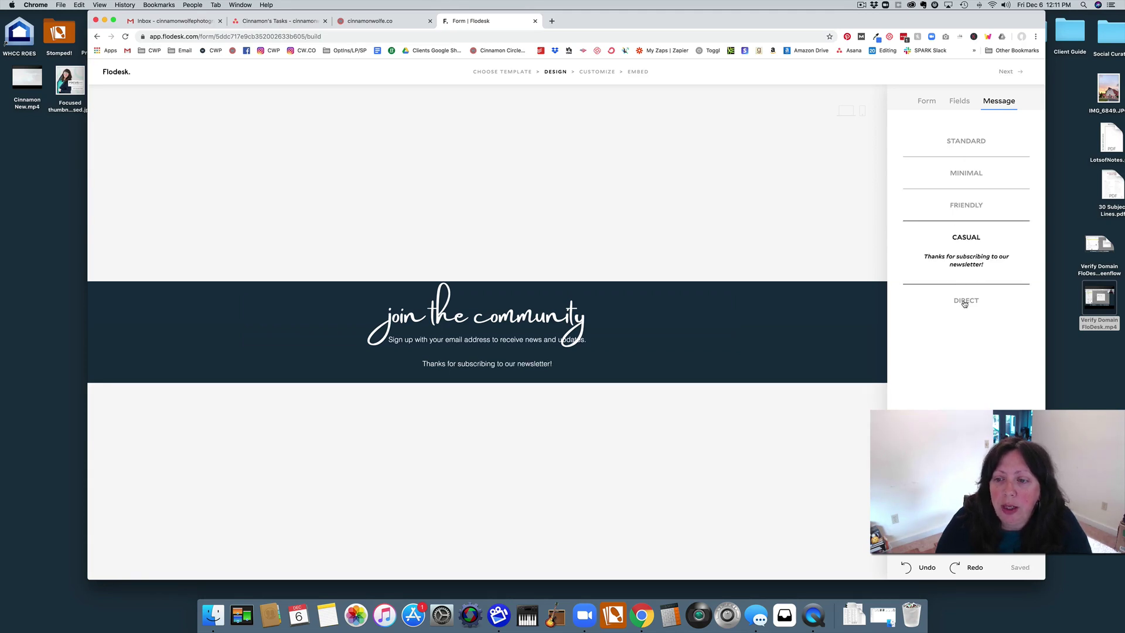
{"action": "left_click", "coordinate": [963, 308]}
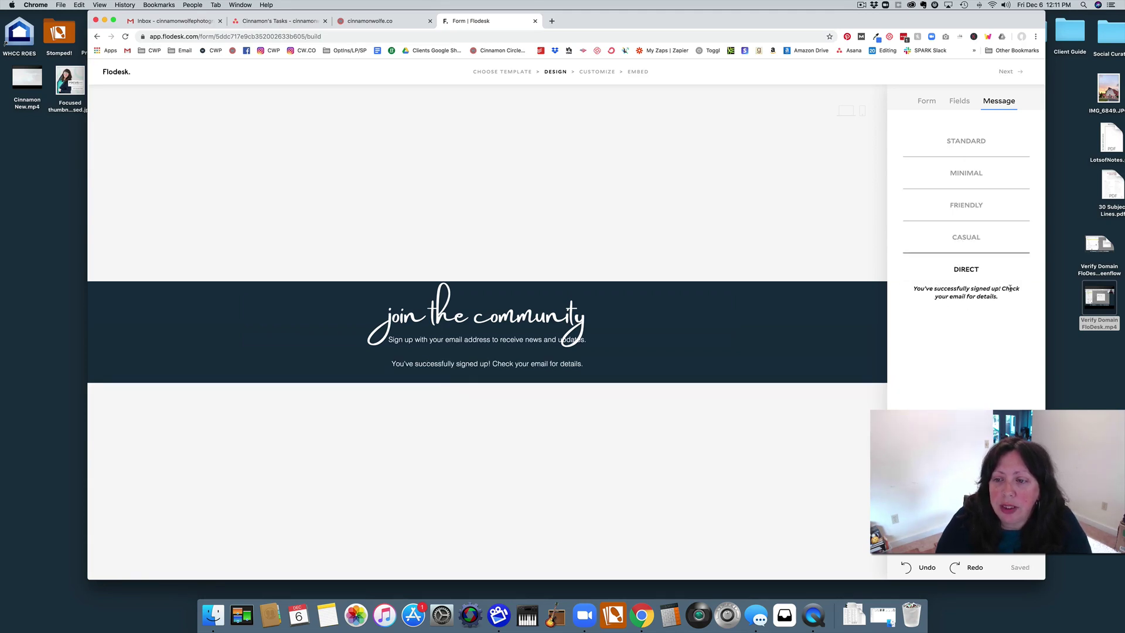
{"action": "left_click", "coordinate": [958, 204]}
{"action": "left_click", "coordinate": [961, 173]}
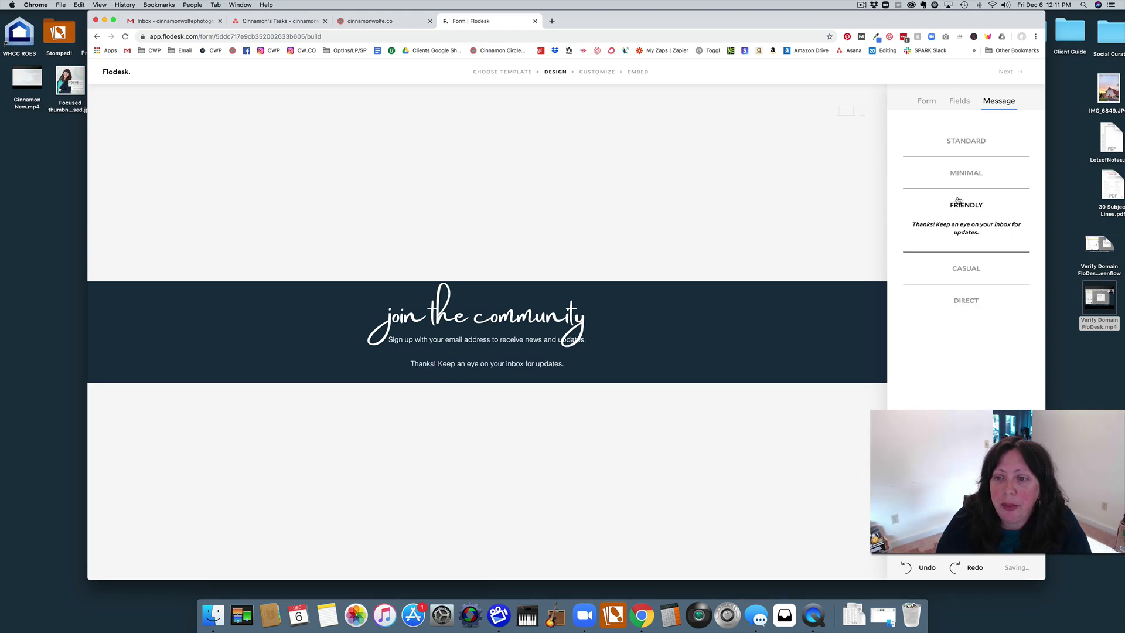
{"action": "left_click", "coordinate": [954, 143]}
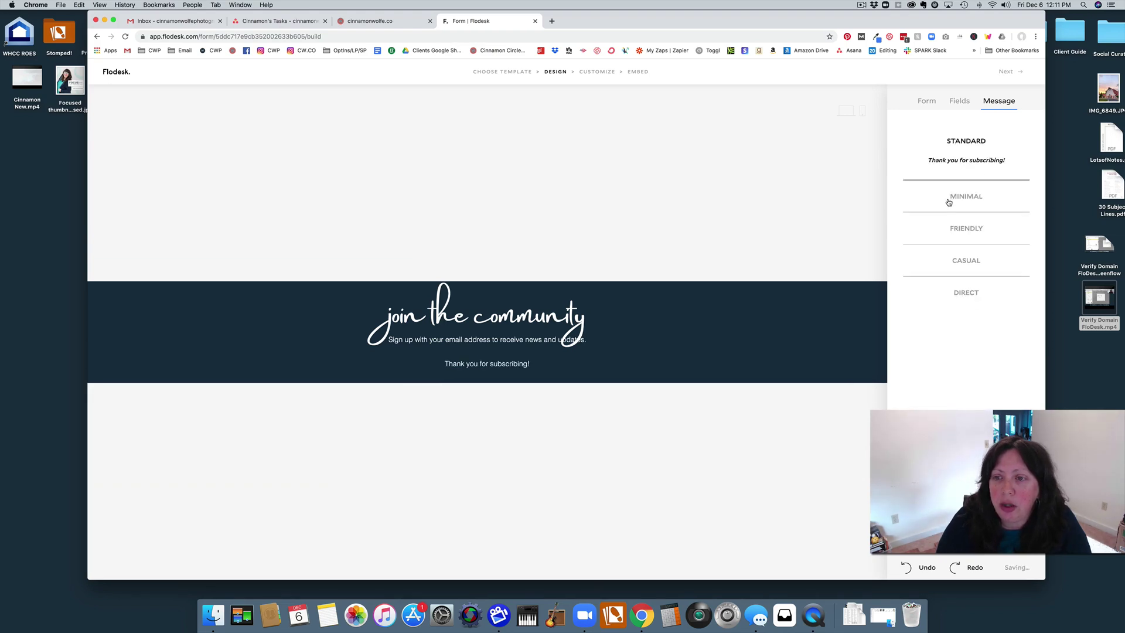
{"action": "left_click", "coordinate": [973, 230]}
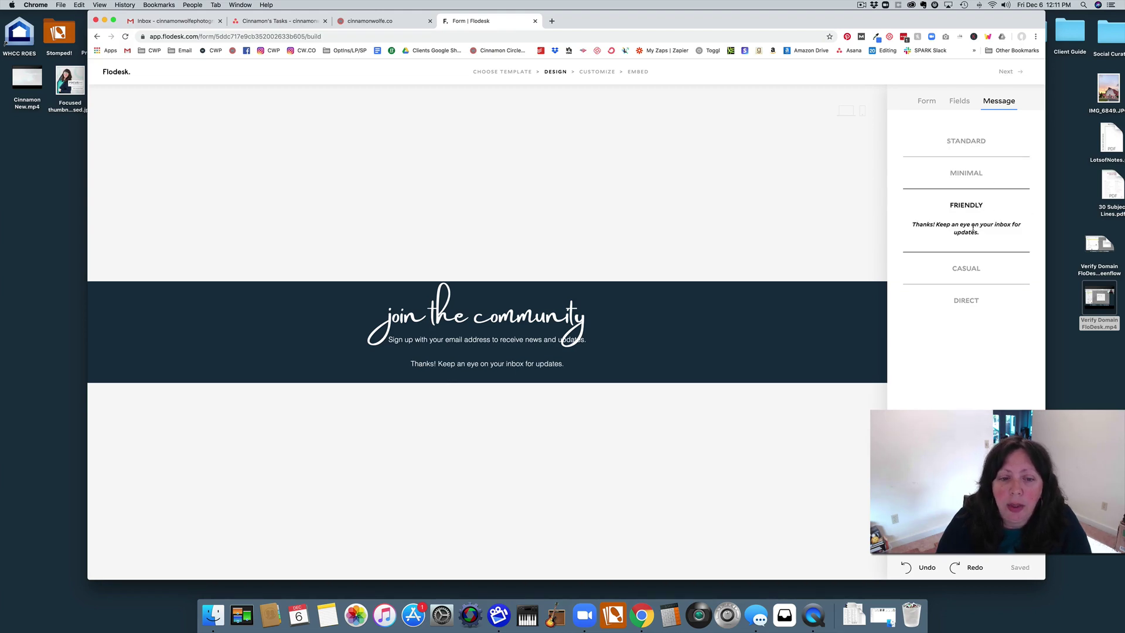
Choose 'No, do not notify me' and 'Display success message', reaching the Embed step.
{"action": "left_click", "coordinate": [1007, 71]}
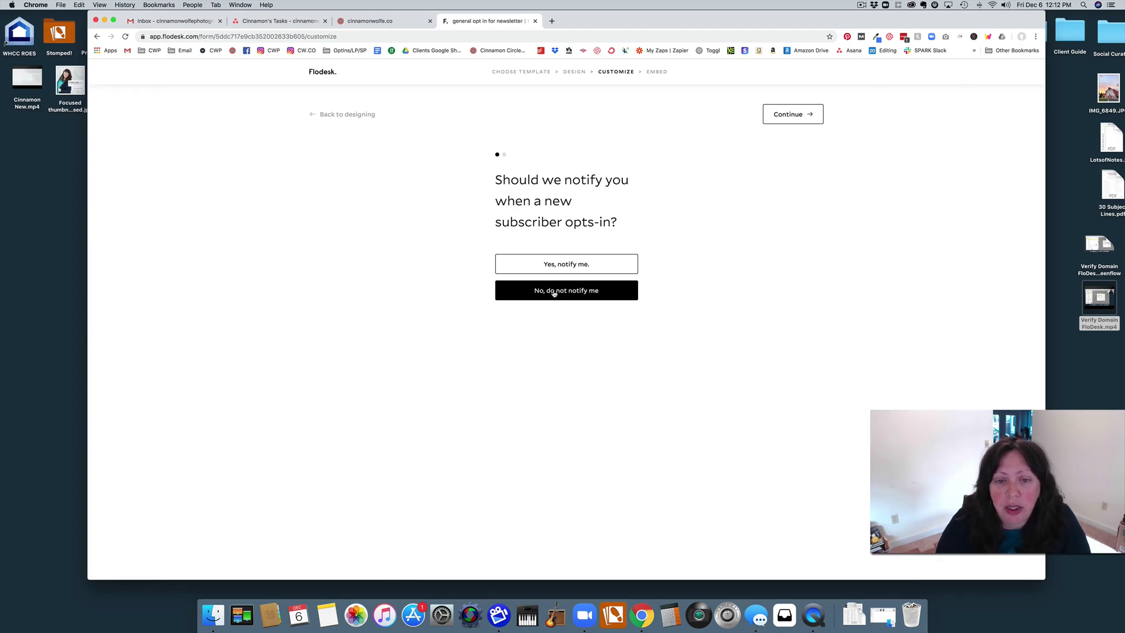
{"action": "left_click", "coordinate": [797, 115]}
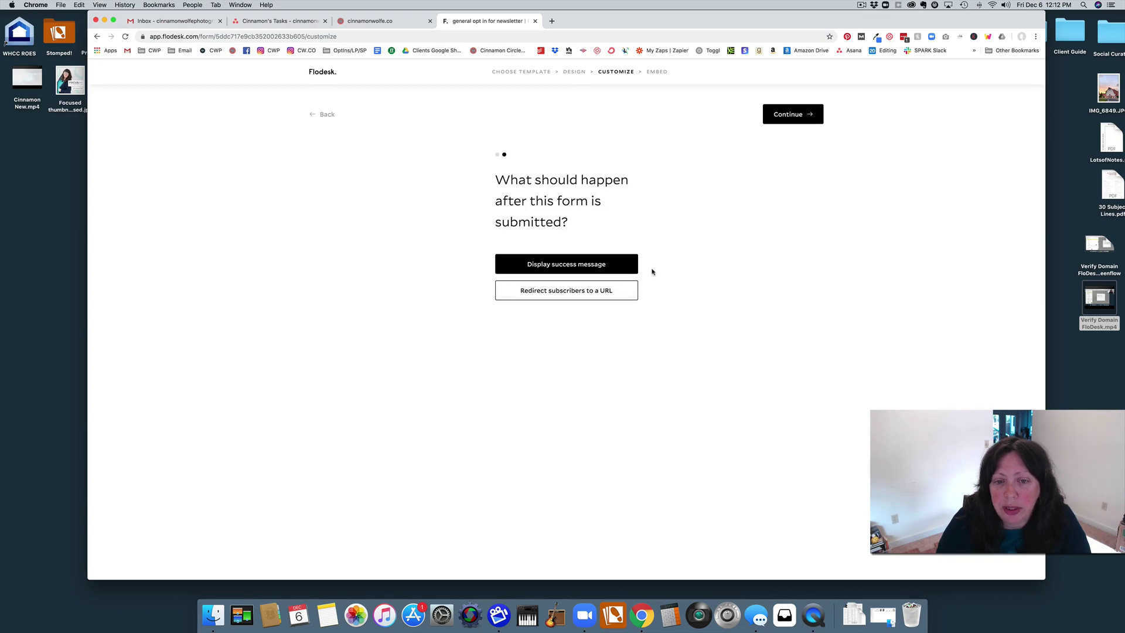
{"action": "left_click", "coordinate": [788, 116]}
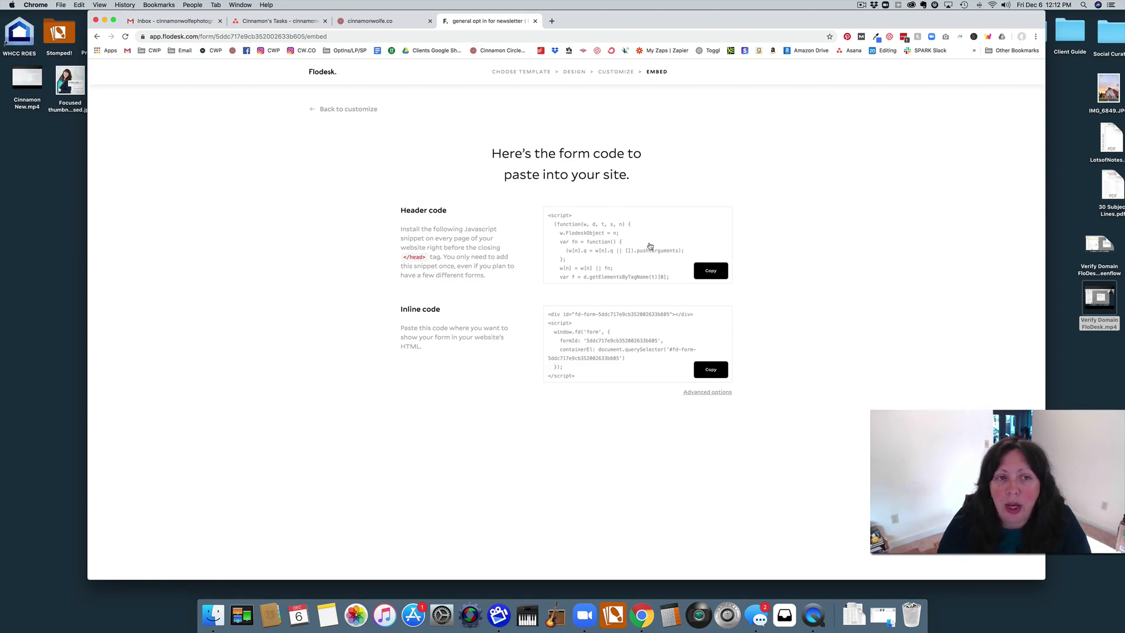
Verify Squarespace's Advanced > Code Injection header already holds the Flodesk script, then back out.
{"action": "left_click", "coordinate": [366, 24]}
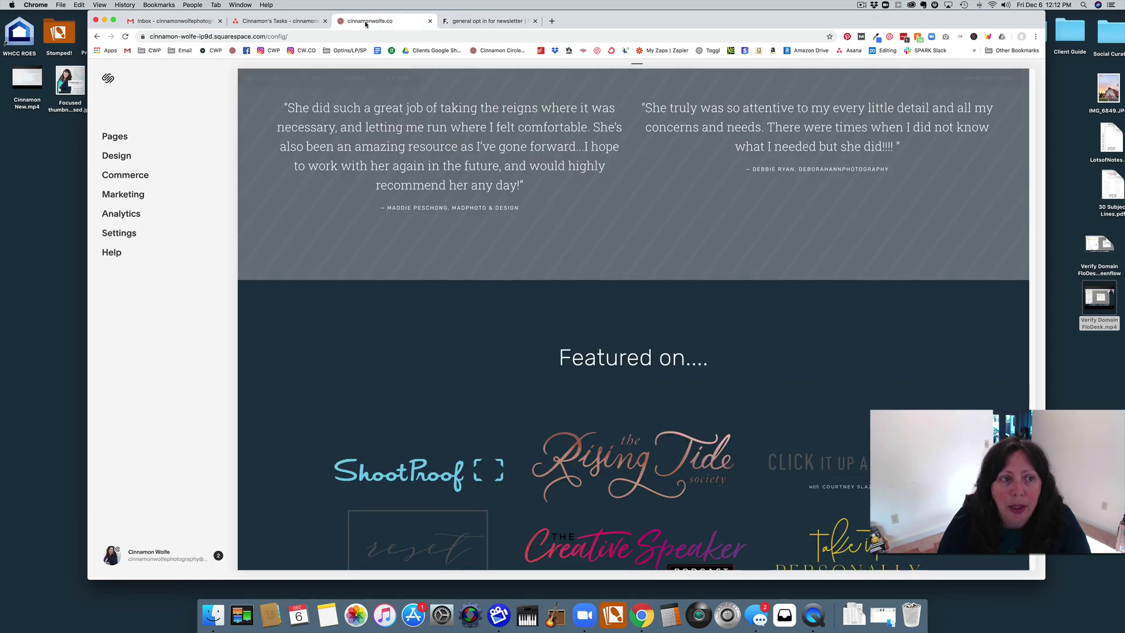
{"action": "scroll", "coordinate": [365, 218], "scroll_direction": "up", "scroll_amount": 3}
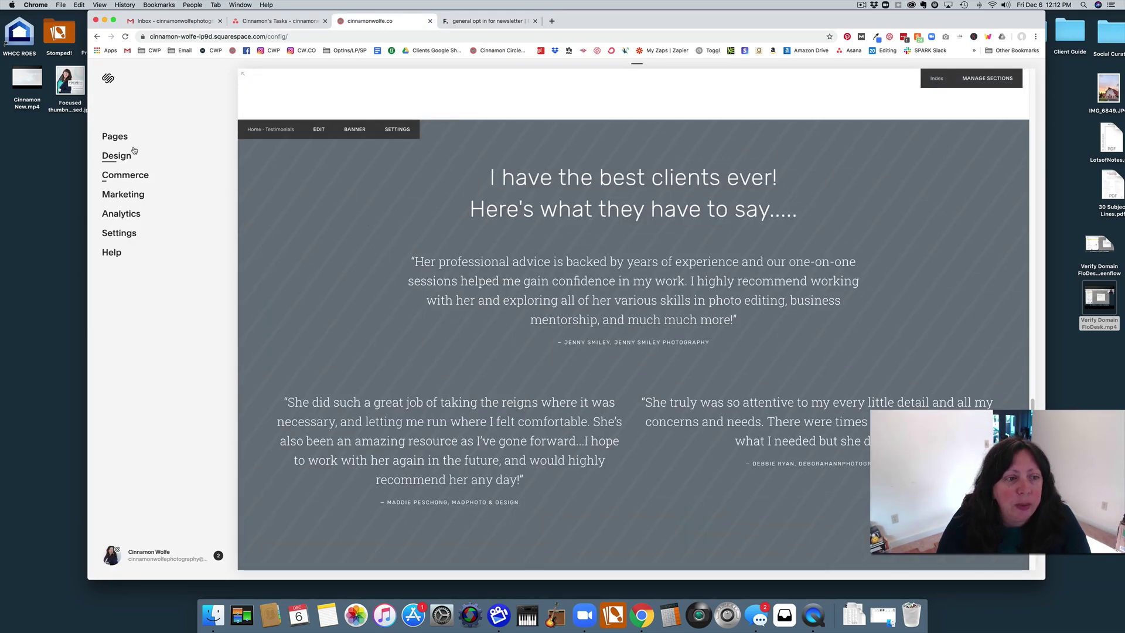
{"action": "left_click", "coordinate": [119, 234]}
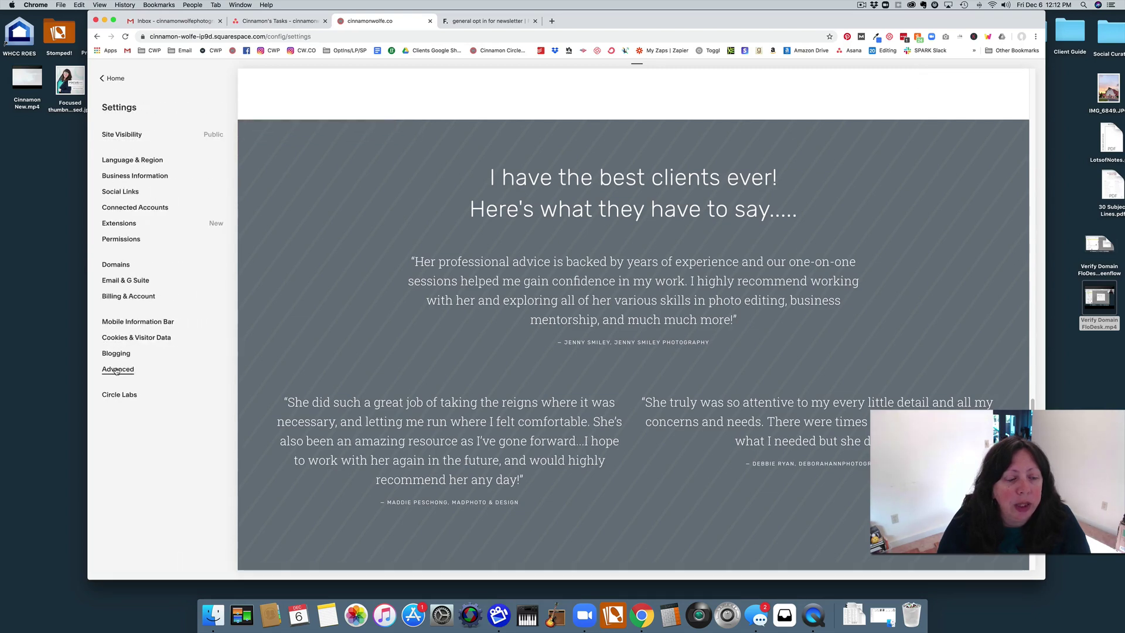
{"action": "left_click", "coordinate": [117, 369]}
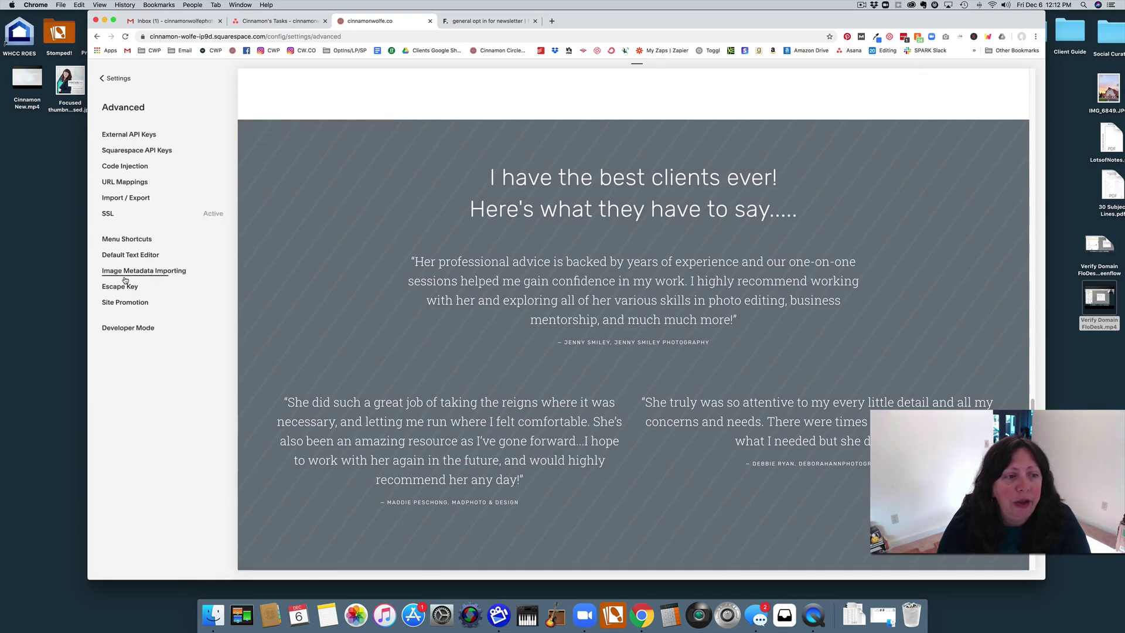
{"action": "left_click", "coordinate": [134, 165]}
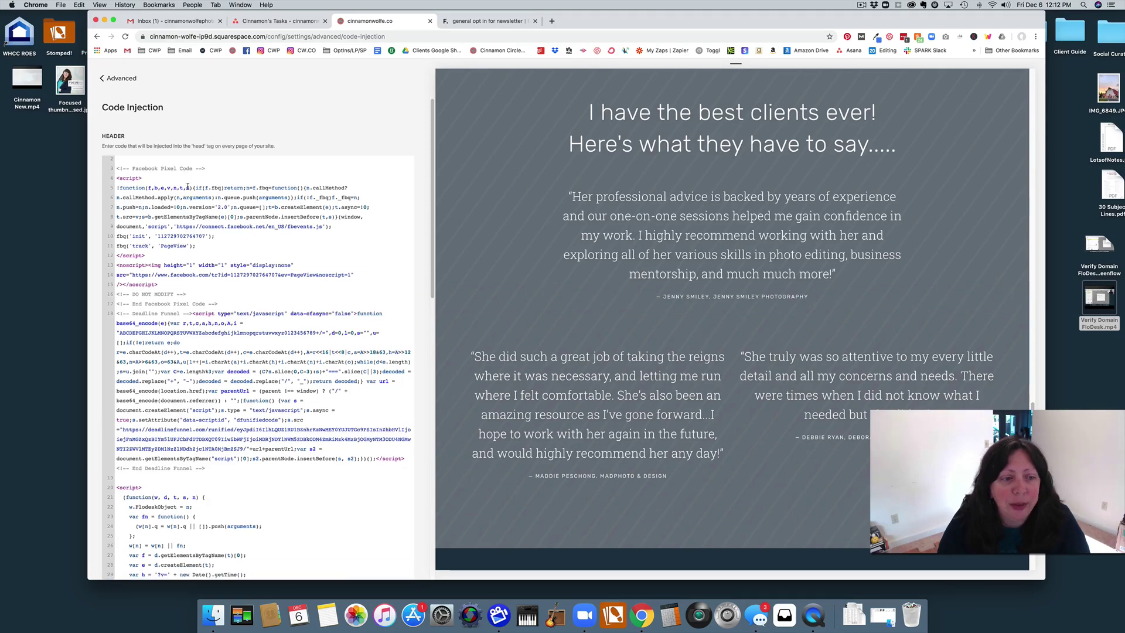
{"action": "scroll", "coordinate": [206, 499], "scroll_direction": "down", "scroll_amount": 3}
{"action": "scroll", "coordinate": [206, 499], "scroll_direction": "down", "scroll_amount": 3}
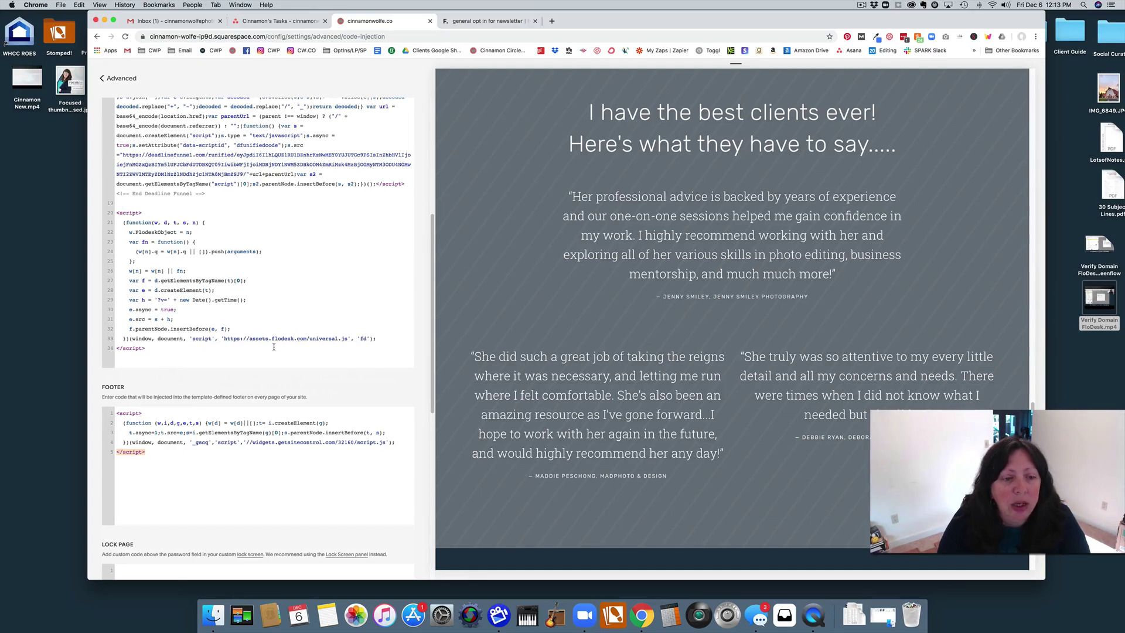
{"action": "left_click", "coordinate": [121, 78]}
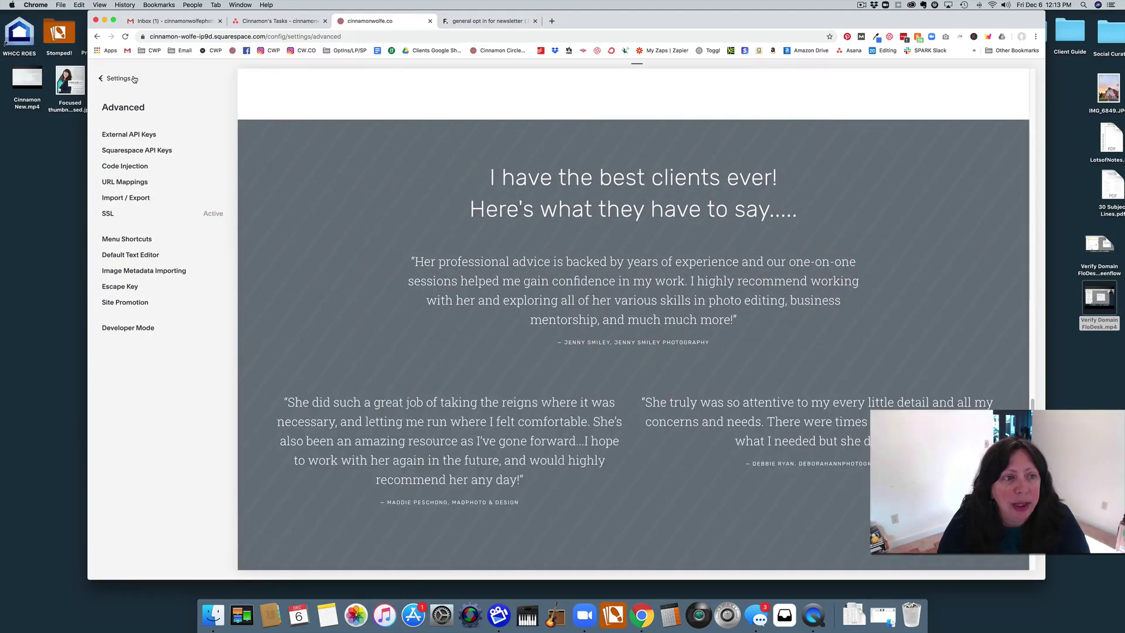
{"action": "left_click", "coordinate": [132, 78]}
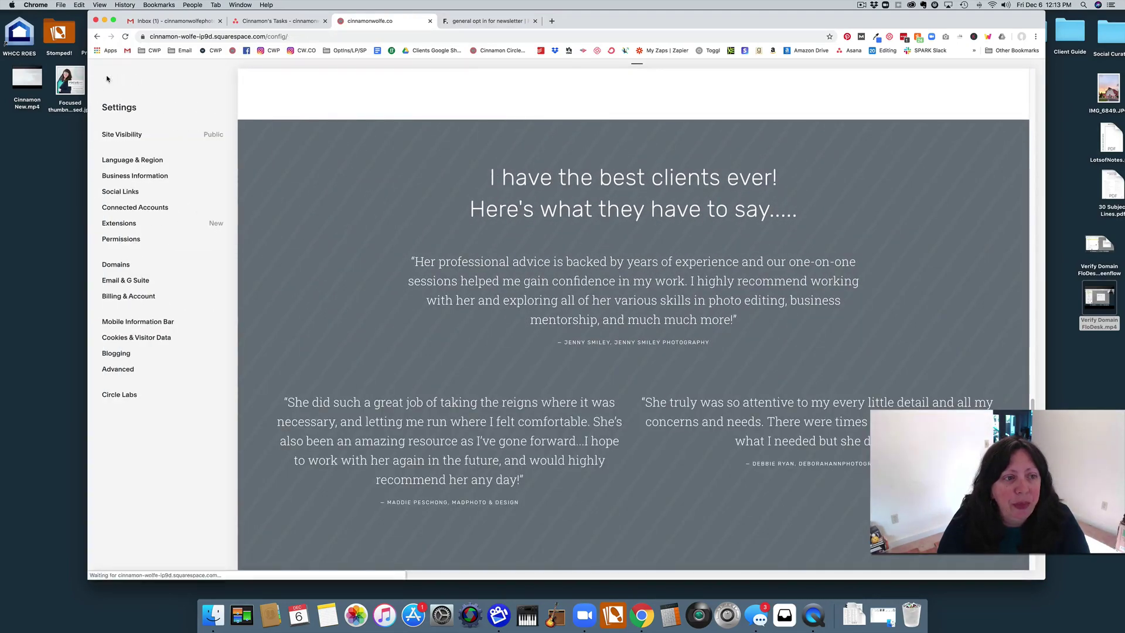
Copy the Flodesk inline form embed code for use in Squarespace.
{"action": "left_click", "coordinate": [107, 78]}
{"action": "left_click", "coordinate": [489, 20]}
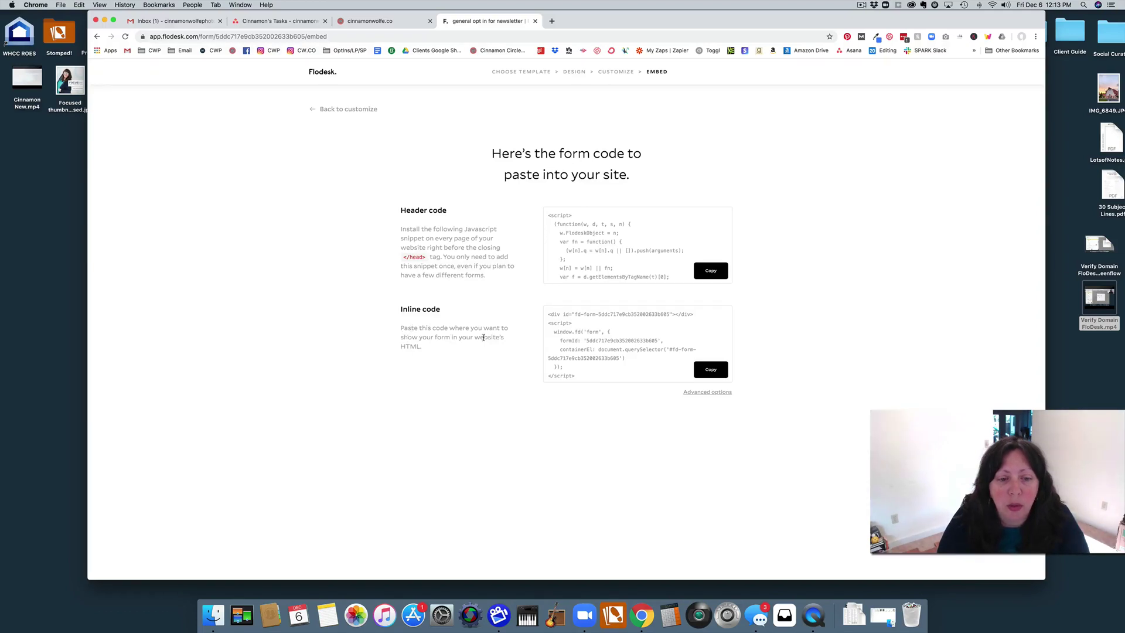
{"action": "left_click", "coordinate": [713, 370]}
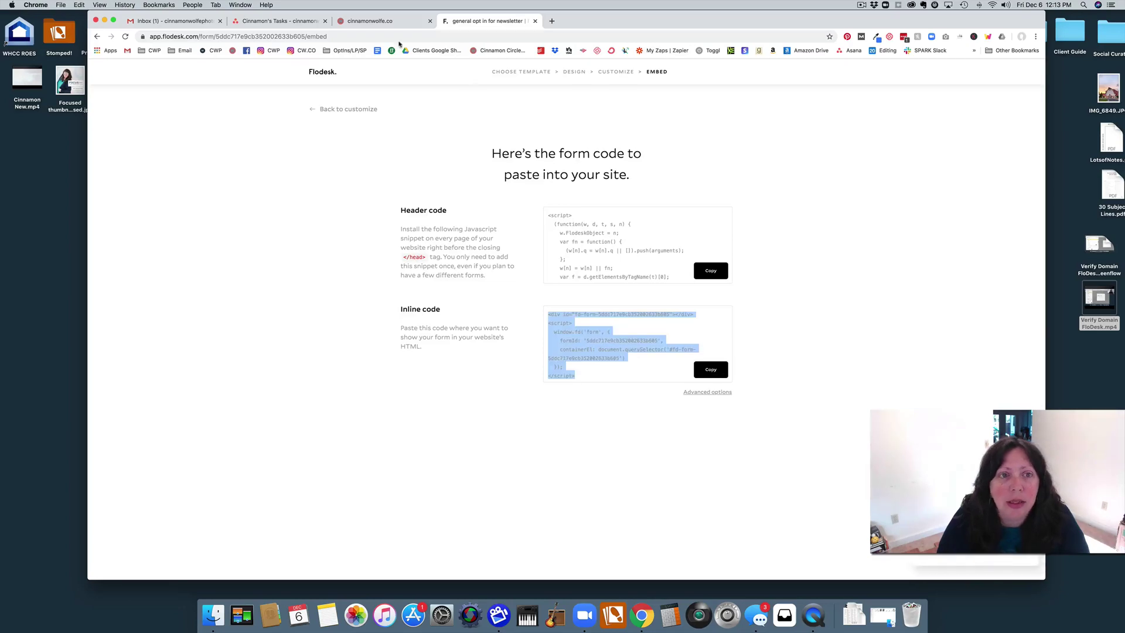
{"action": "left_click", "coordinate": [382, 20]}
{"action": "scroll", "coordinate": [427, 206], "scroll_direction": "down", "scroll_amount": 2}
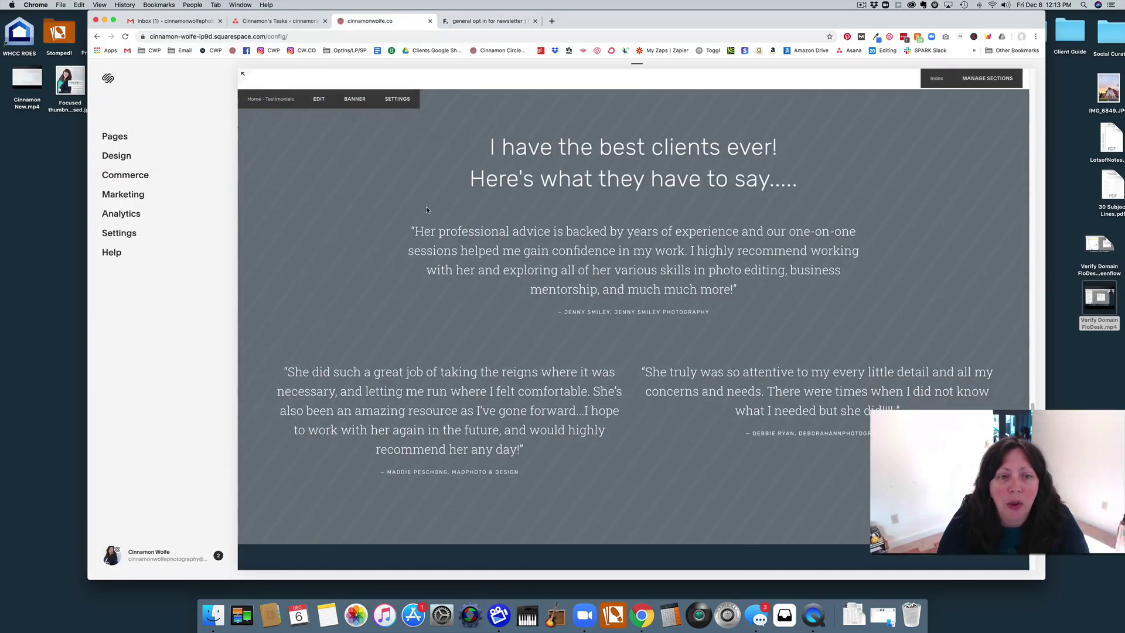
{"action": "scroll", "coordinate": [427, 206], "scroll_direction": "down", "scroll_amount": 5}
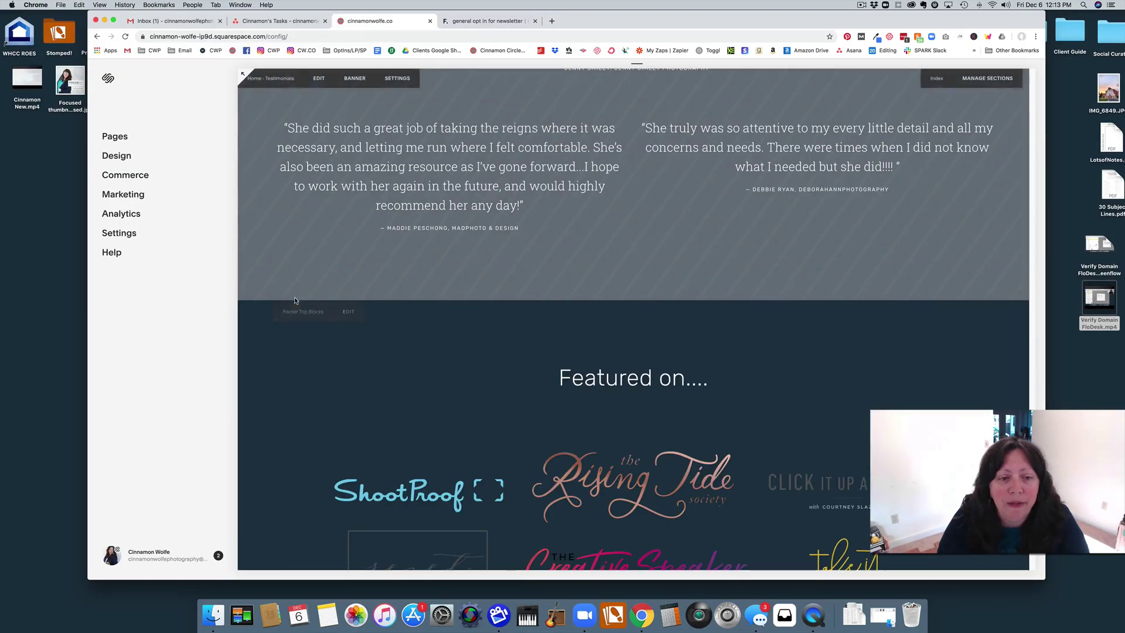
Add a Footer Top Blocks code block with the pasted embed script, preview in Safe Mode, and save.
{"action": "left_click", "coordinate": [348, 312]}
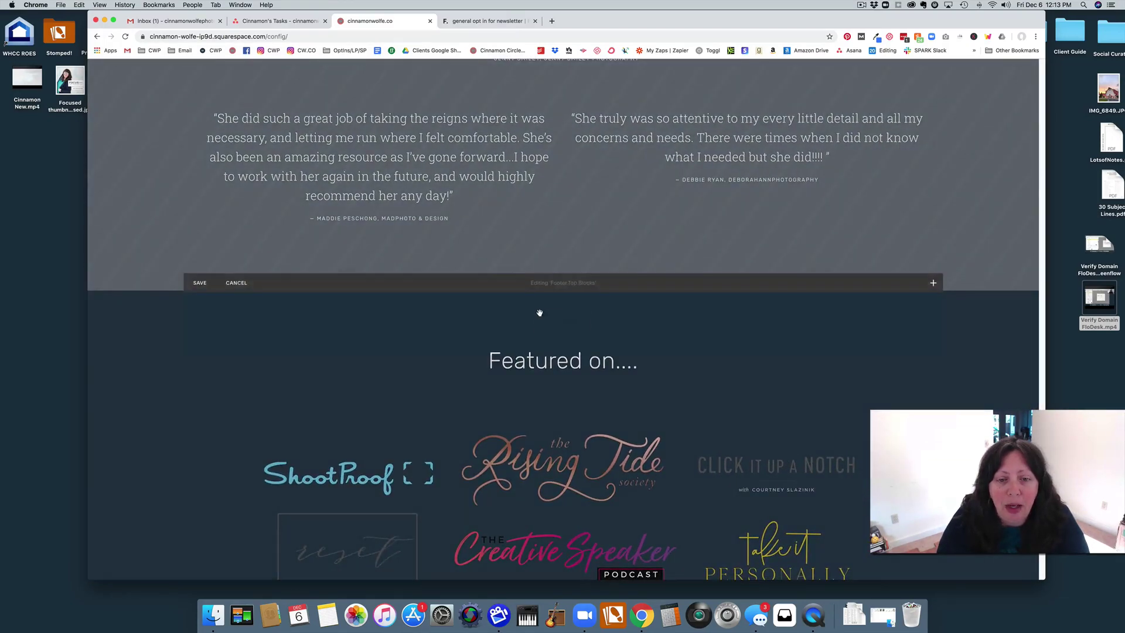
{"action": "left_click", "coordinate": [320, 329]}
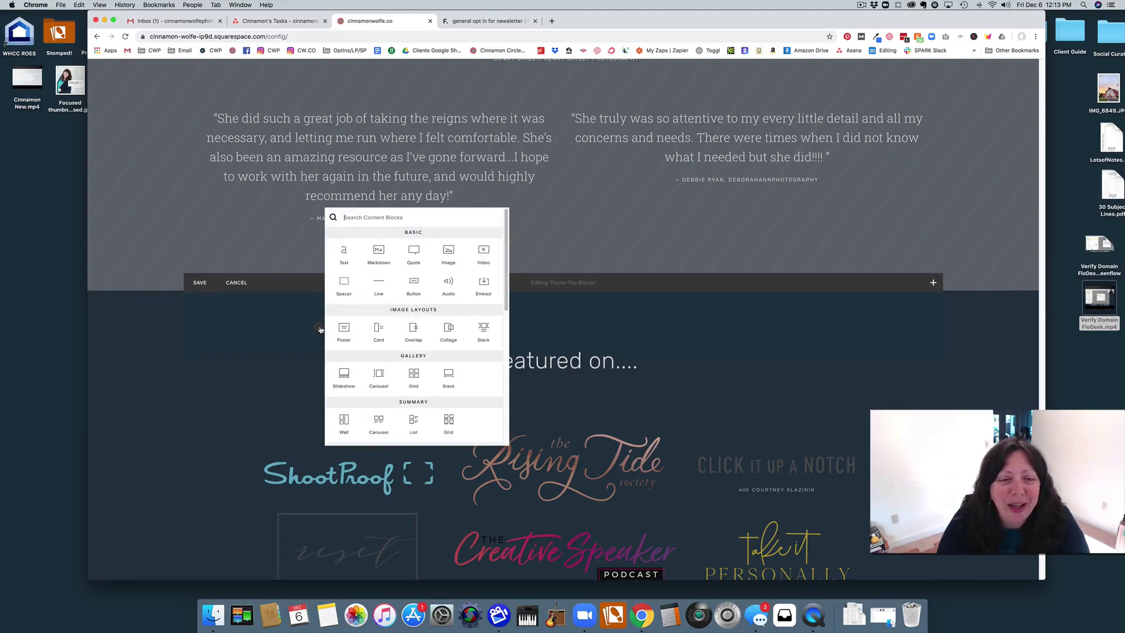
{"action": "scroll", "coordinate": [406, 326], "scroll_direction": "down", "scroll_amount": 2}
{"action": "scroll", "coordinate": [406, 327], "scroll_direction": "down", "scroll_amount": 2}
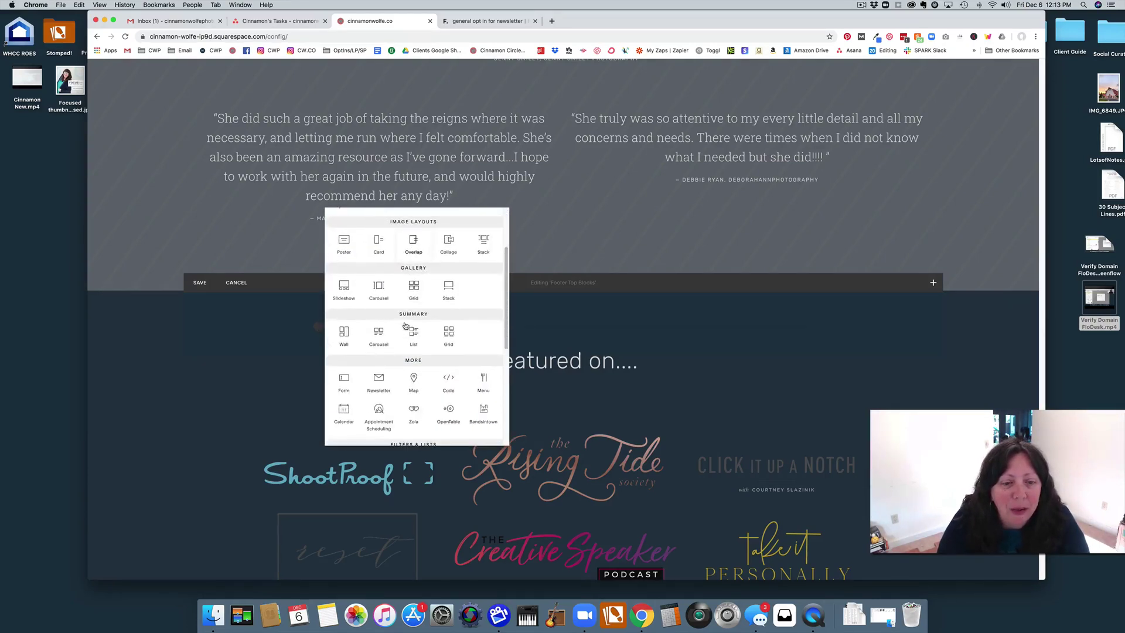
{"action": "left_click", "coordinate": [449, 381]}
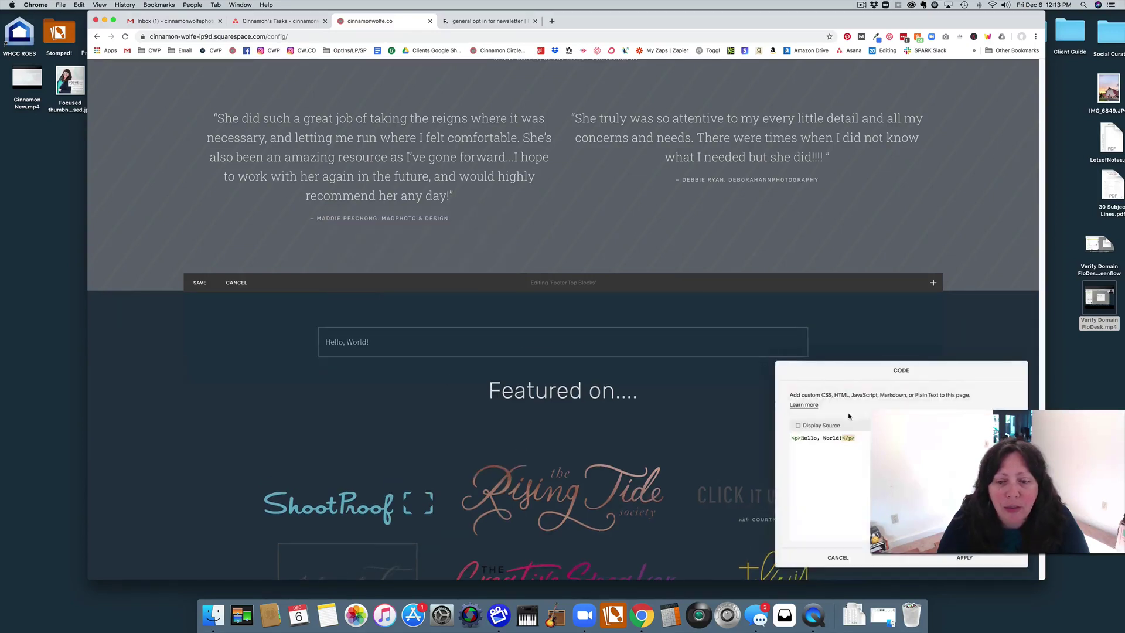
{"action": "left_click_drag", "start_coordinate": [856, 438], "coordinate": [781, 442]}
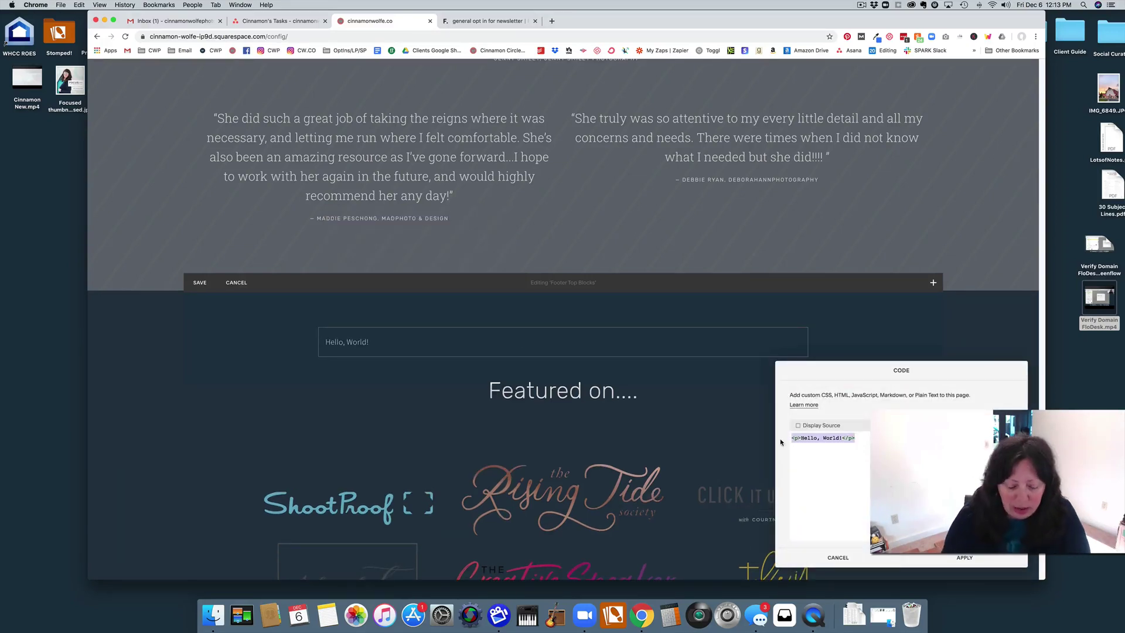
{"action": "key", "text": "super+v"}
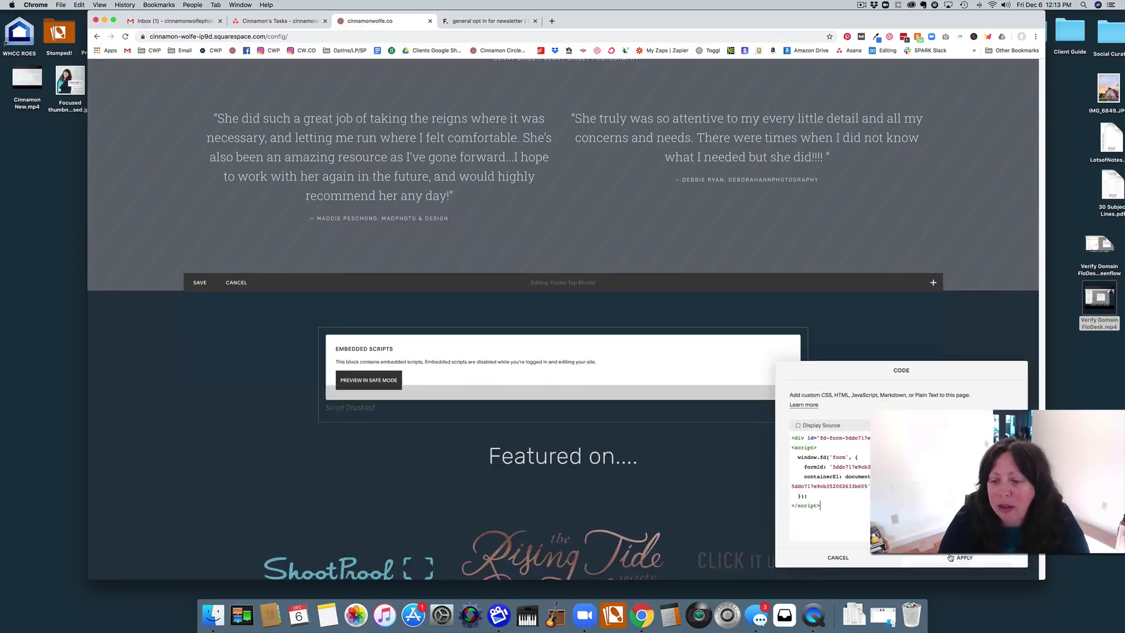
{"action": "left_click", "coordinate": [965, 557]}
{"action": "mouse_move", "coordinate": [563, 368]}
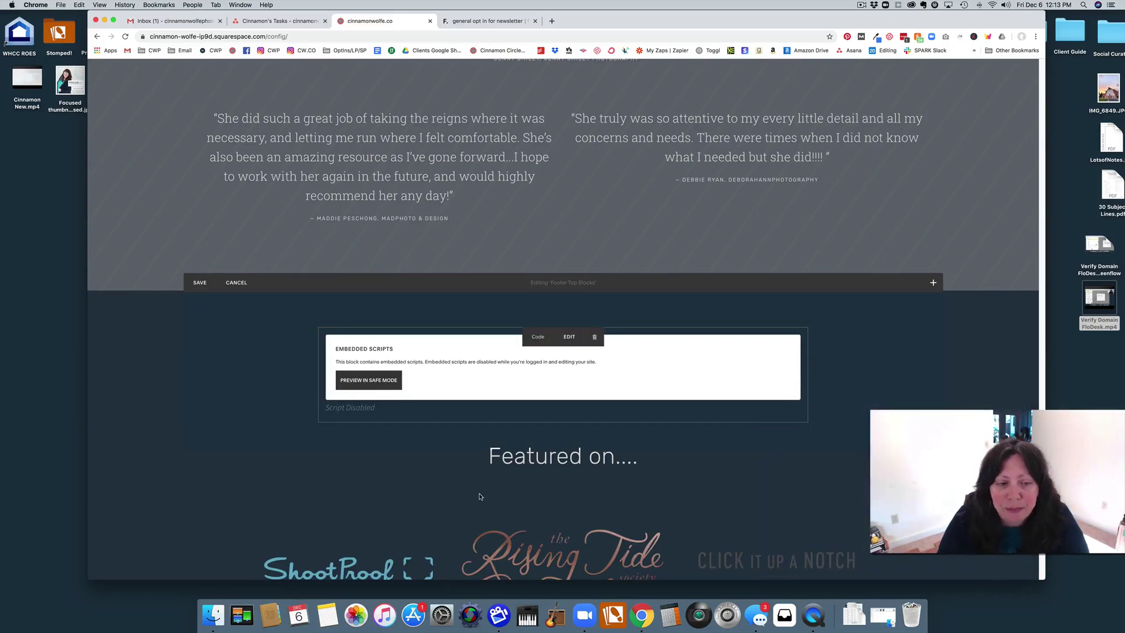
{"action": "left_click", "coordinate": [355, 385]}
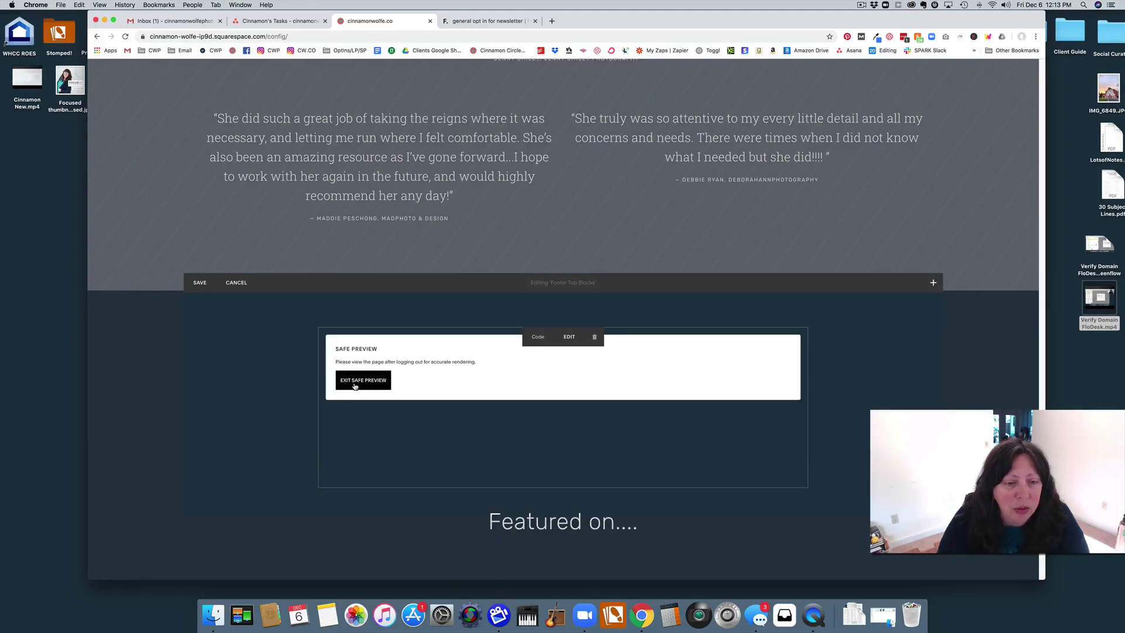
{"action": "left_click", "coordinate": [355, 386]}
{"action": "left_click", "coordinate": [205, 282]}
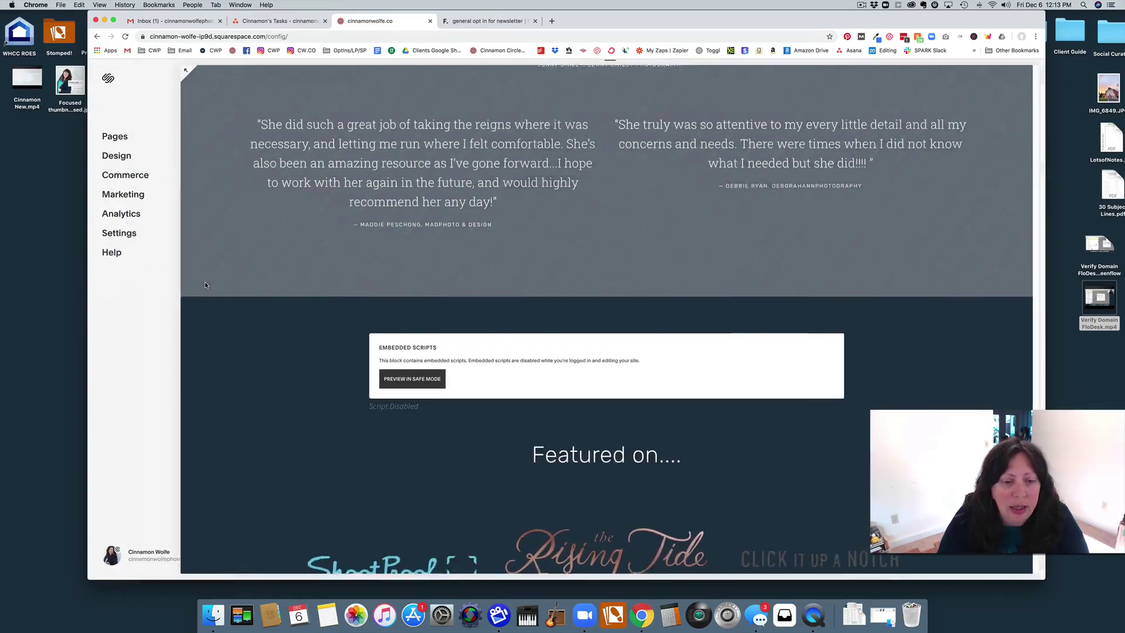
Reload the Squarespace site to check the footer sign-up form, then return to Flodesk's embed code.
{"action": "left_click", "coordinate": [125, 36]}
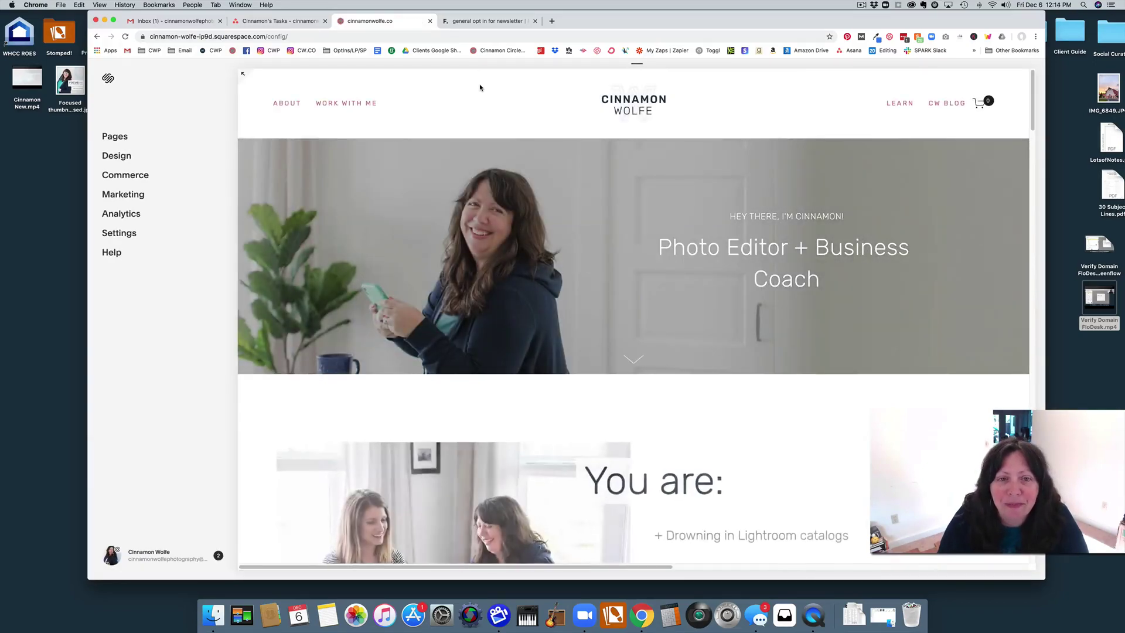
{"action": "scroll", "coordinate": [498, 139], "scroll_direction": "down", "scroll_amount": 5}
{"action": "scroll", "coordinate": [499, 139], "scroll_direction": "down", "scroll_amount": 5}
{"action": "scroll", "coordinate": [498, 138], "scroll_direction": "down", "scroll_amount": 5}
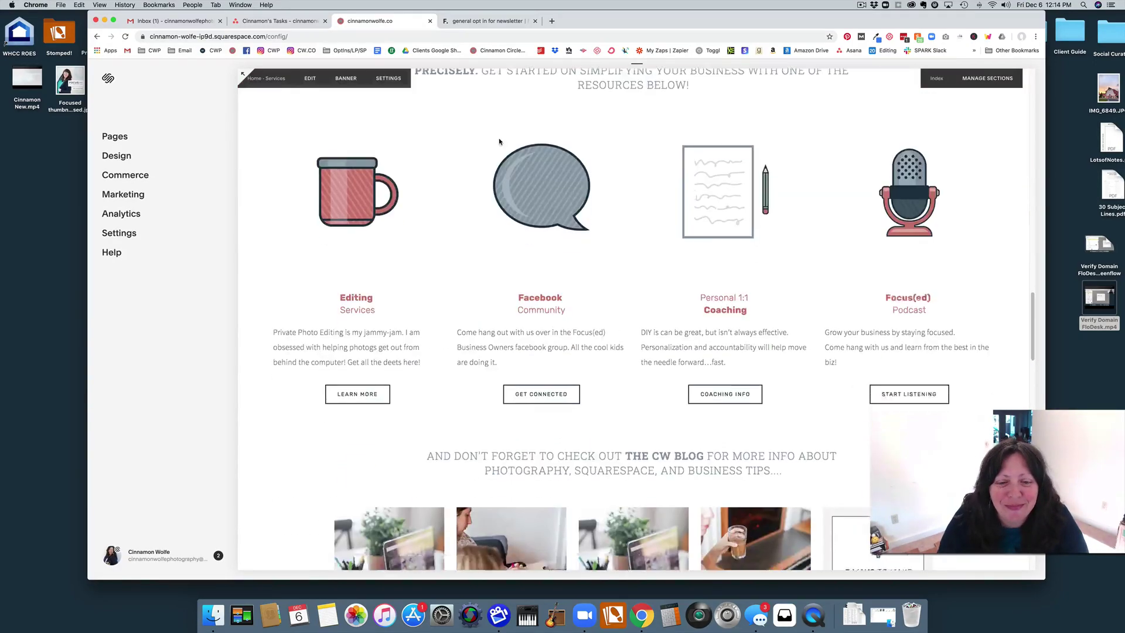
{"action": "scroll", "coordinate": [499, 139], "scroll_direction": "down", "scroll_amount": 5}
{"action": "scroll", "coordinate": [499, 138], "scroll_direction": "down", "scroll_amount": 5}
{"action": "scroll", "coordinate": [499, 138], "scroll_direction": "down", "scroll_amount": 2}
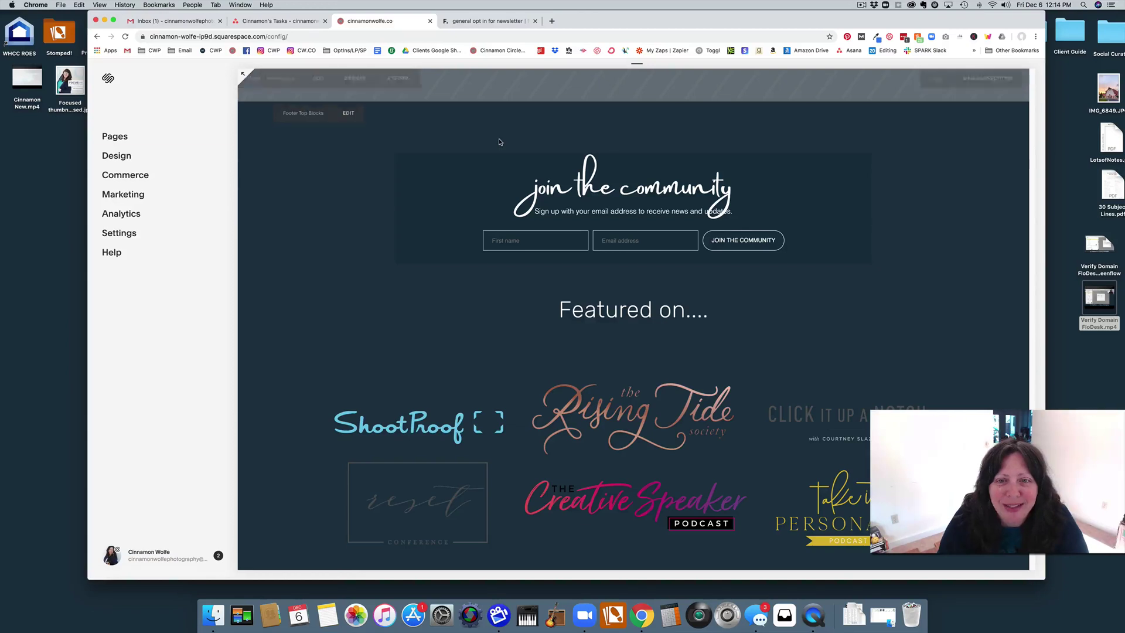
{"action": "scroll", "coordinate": [498, 142], "scroll_direction": "up", "scroll_amount": 1}
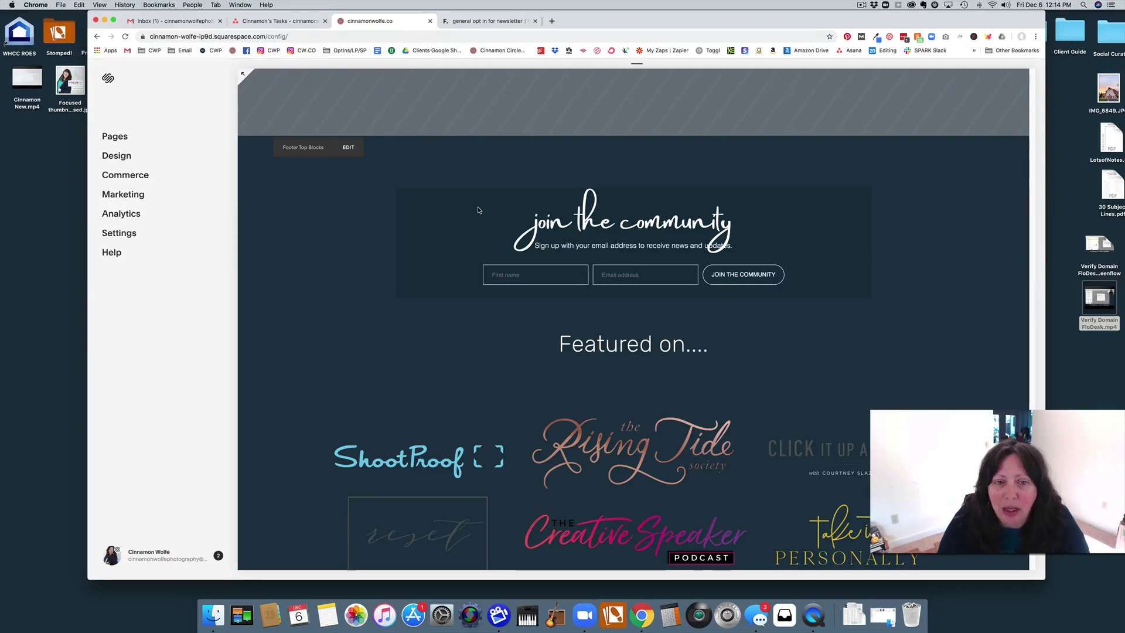
{"action": "mouse_move", "coordinate": [756, 343]}
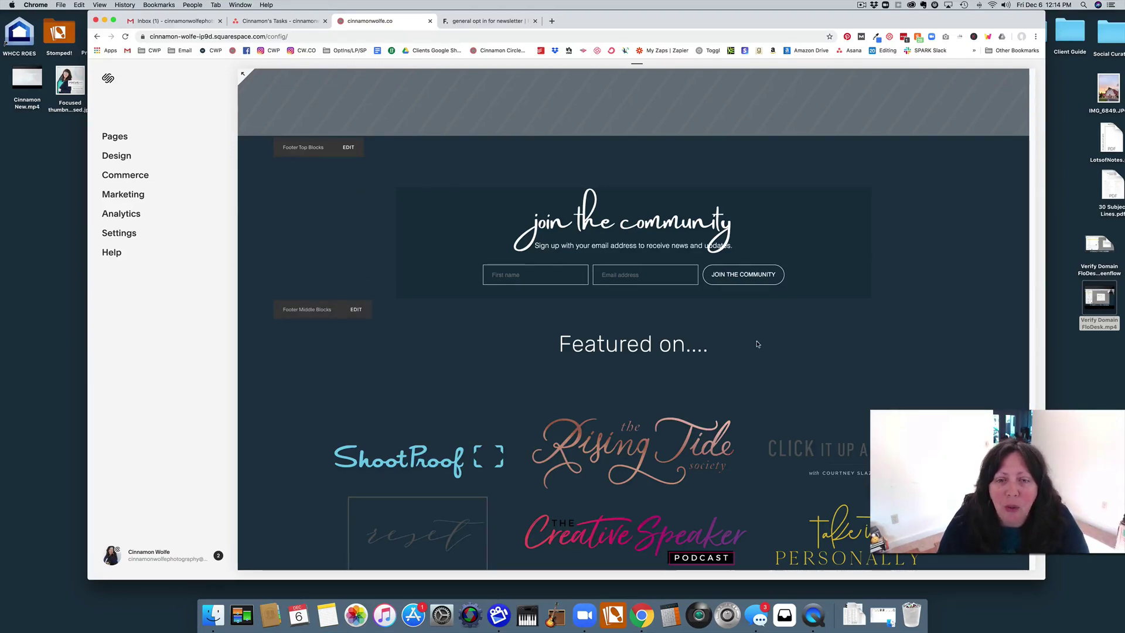
{"action": "left_click", "coordinate": [488, 20]}
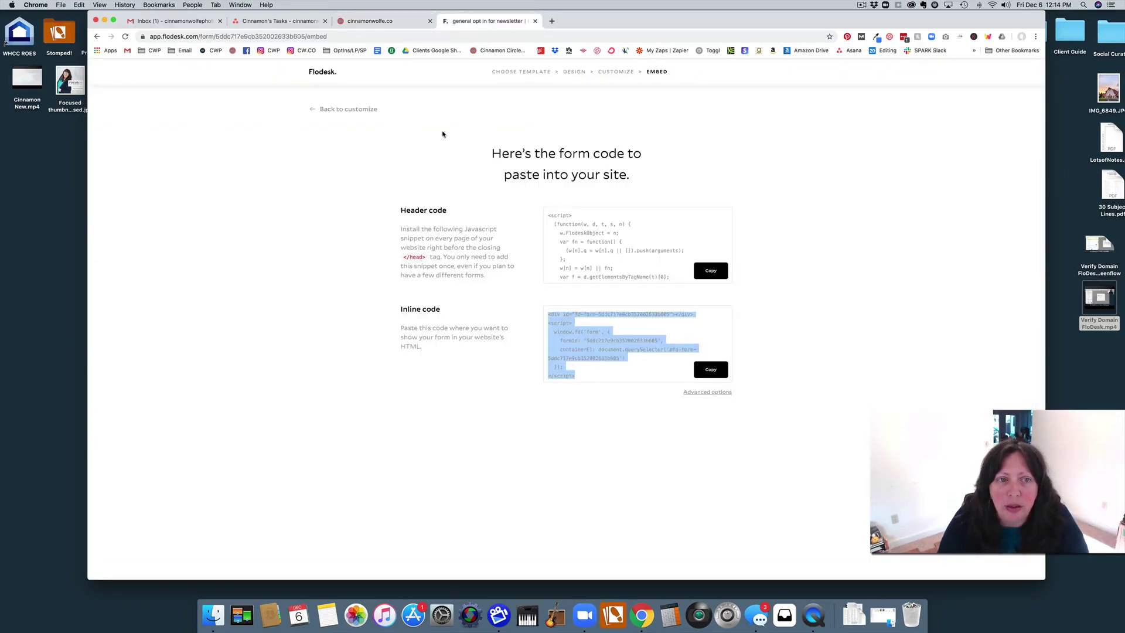
{"action": "left_click", "coordinate": [372, 23]}
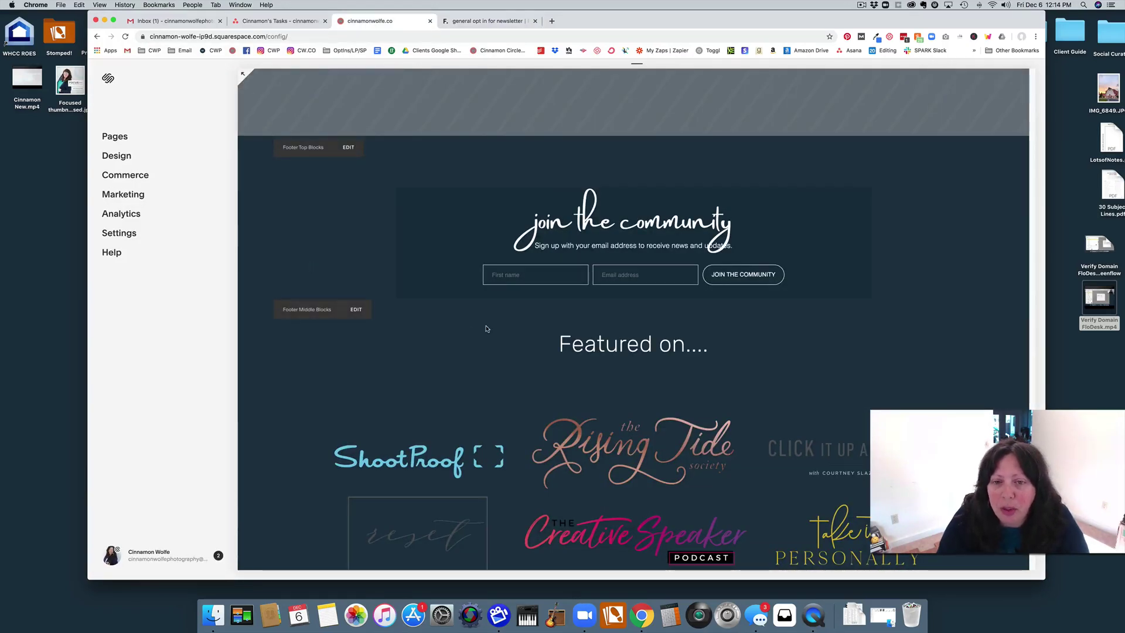
{"action": "left_click", "coordinate": [462, 21]}
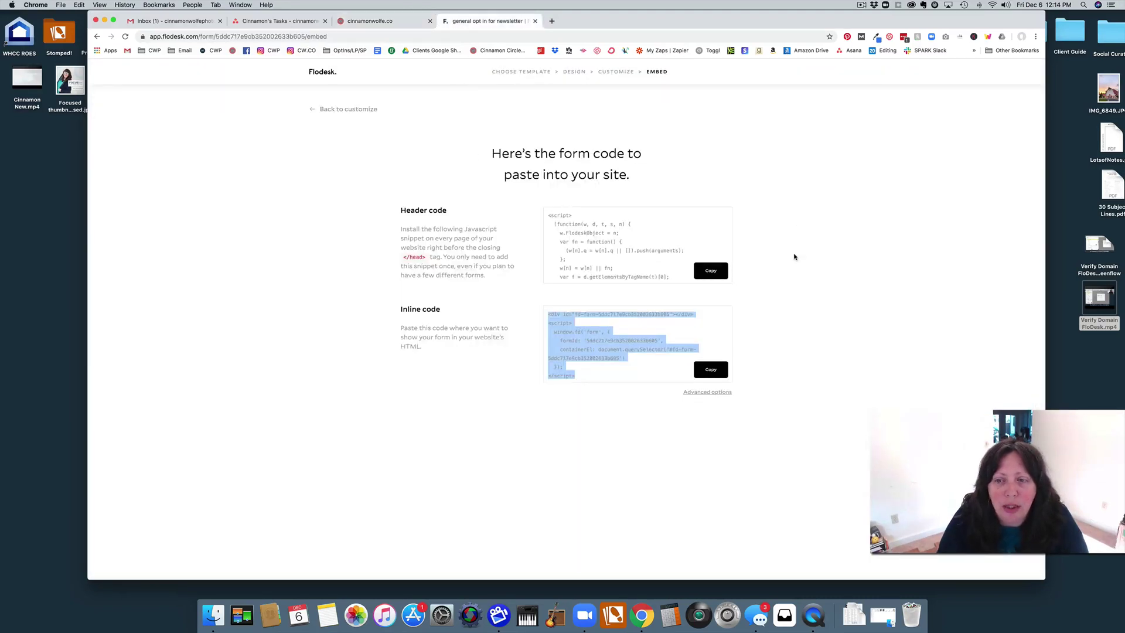
Go to Flodesk Forms and edit the General newsletter opt in card.
{"action": "left_click", "coordinate": [322, 70]}
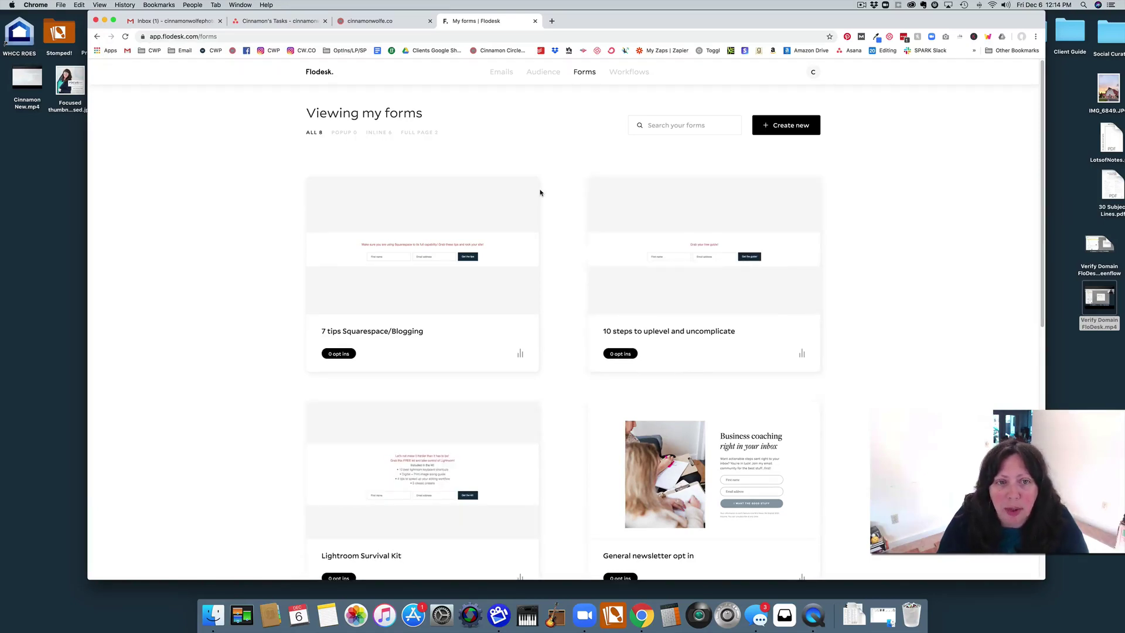
{"action": "scroll", "coordinate": [563, 234], "scroll_direction": "down", "scroll_amount": 2}
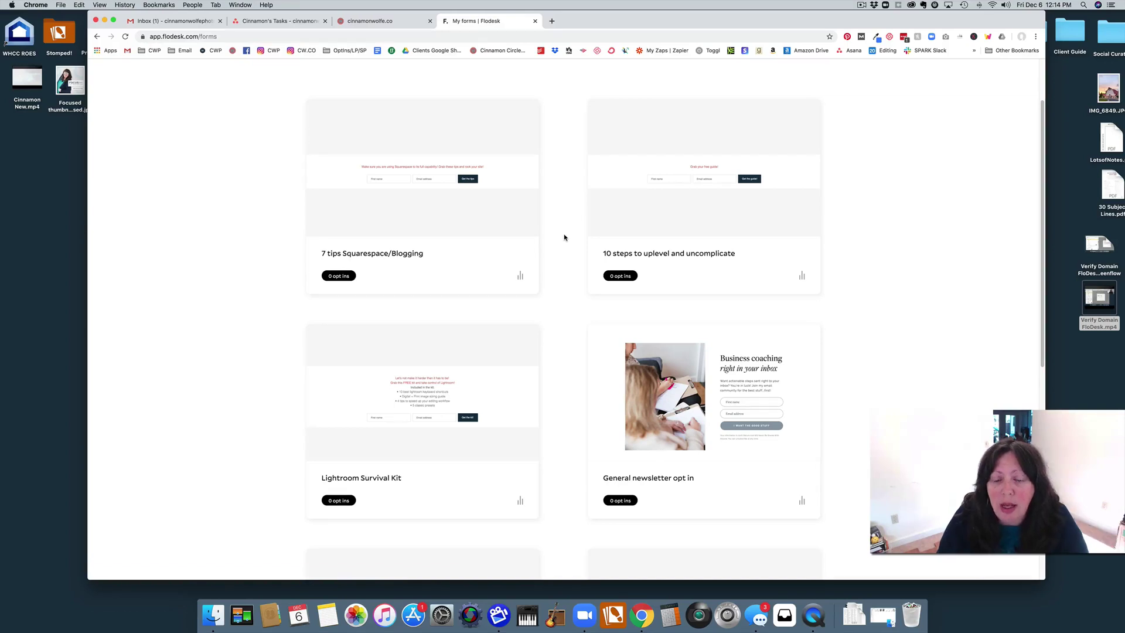
{"action": "scroll", "coordinate": [555, 332], "scroll_direction": "up", "scroll_amount": 2}
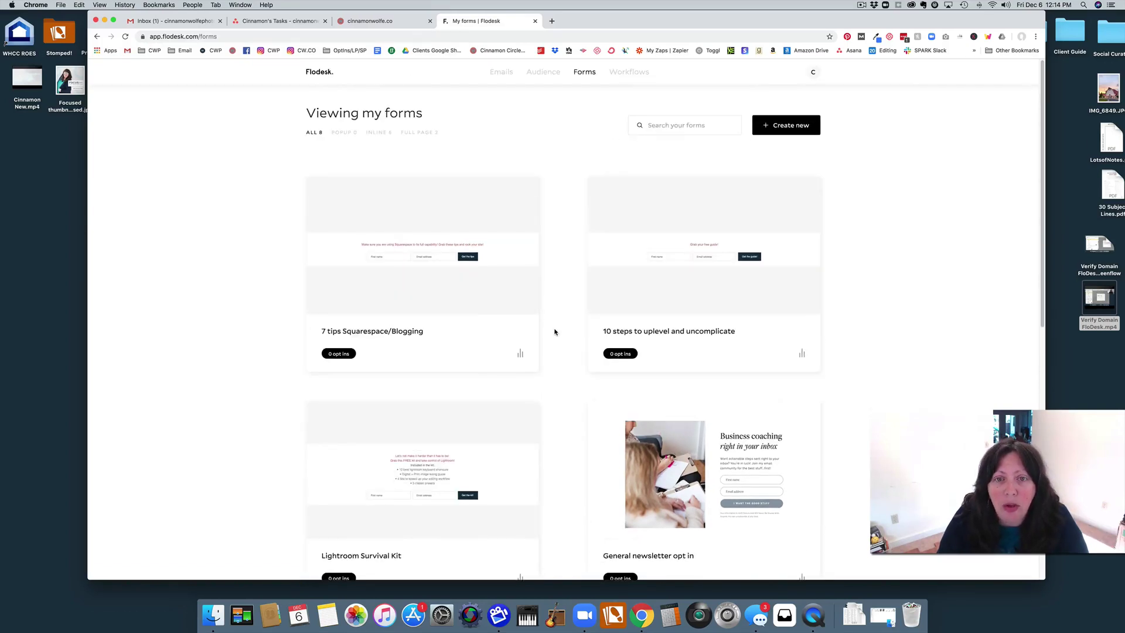
{"action": "scroll", "coordinate": [554, 330], "scroll_direction": "down", "scroll_amount": 2}
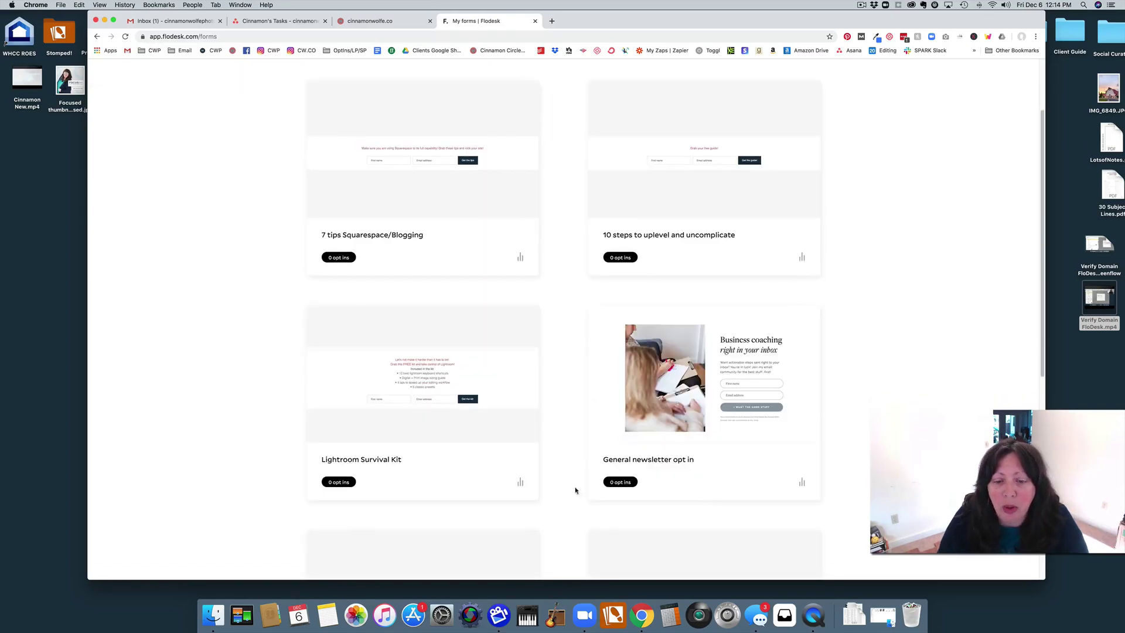
{"action": "mouse_move", "coordinate": [703, 400]}
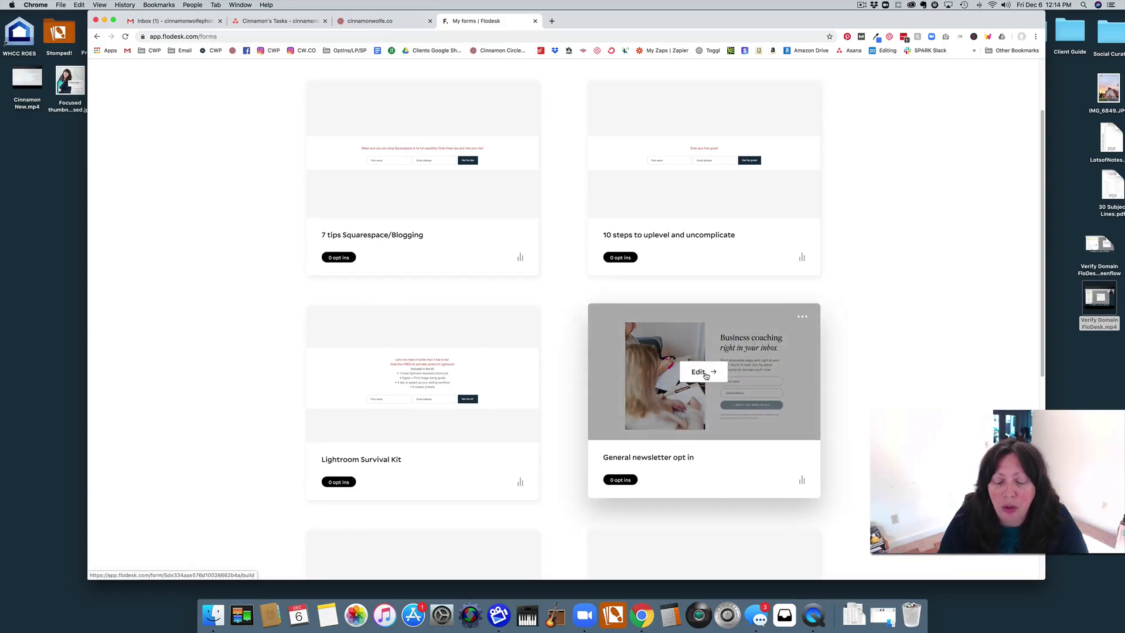
{"action": "left_click", "coordinate": [705, 376]}
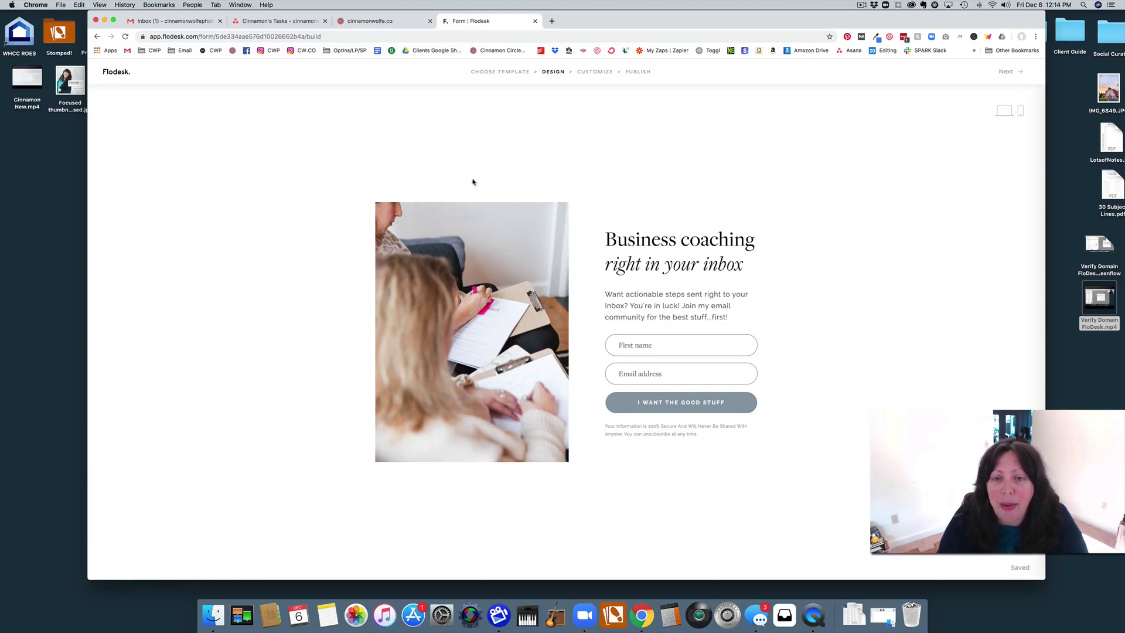
Continue through the customize questions to publish the form and copy its URL.
{"action": "left_click", "coordinate": [1006, 71]}
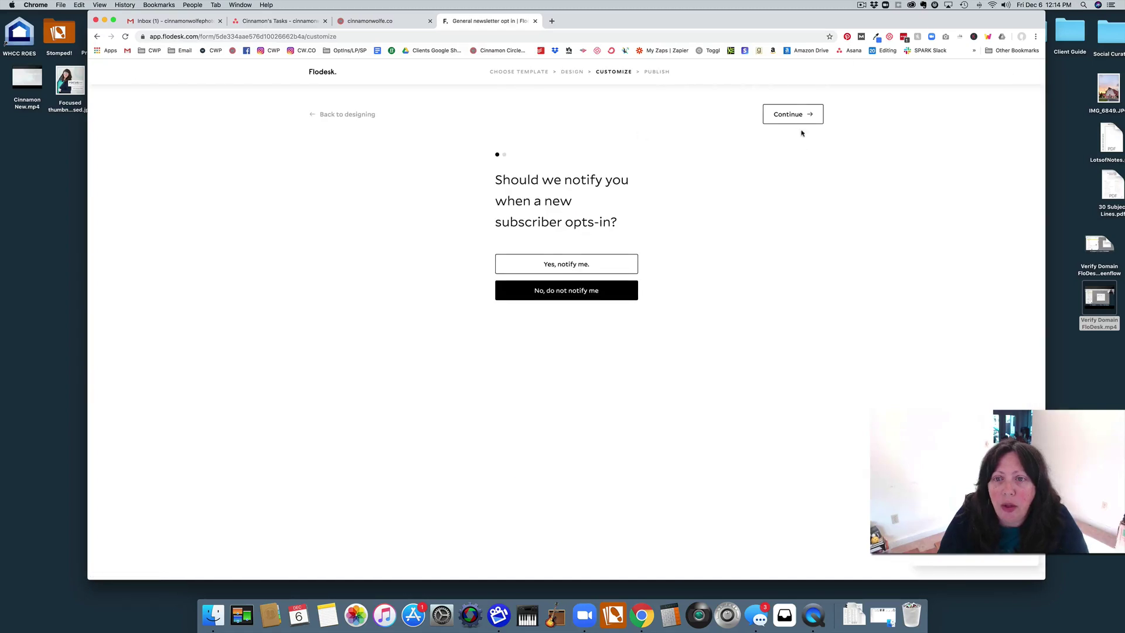
{"action": "left_click", "coordinate": [799, 116]}
{"action": "left_click", "coordinate": [799, 116]}
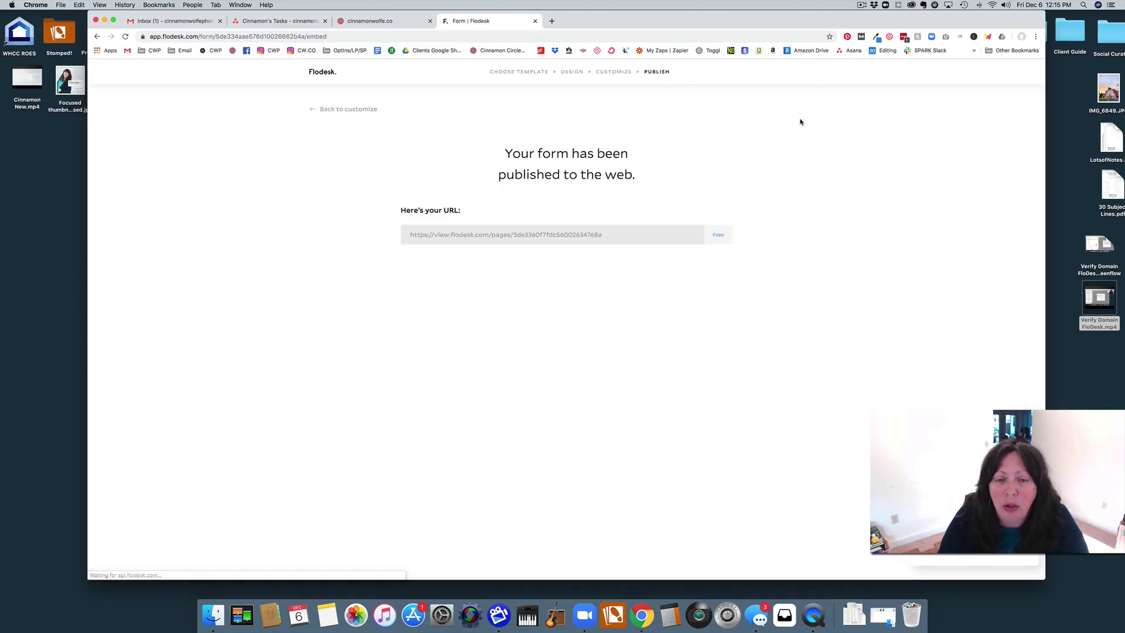
{"action": "left_click", "coordinate": [718, 235]}
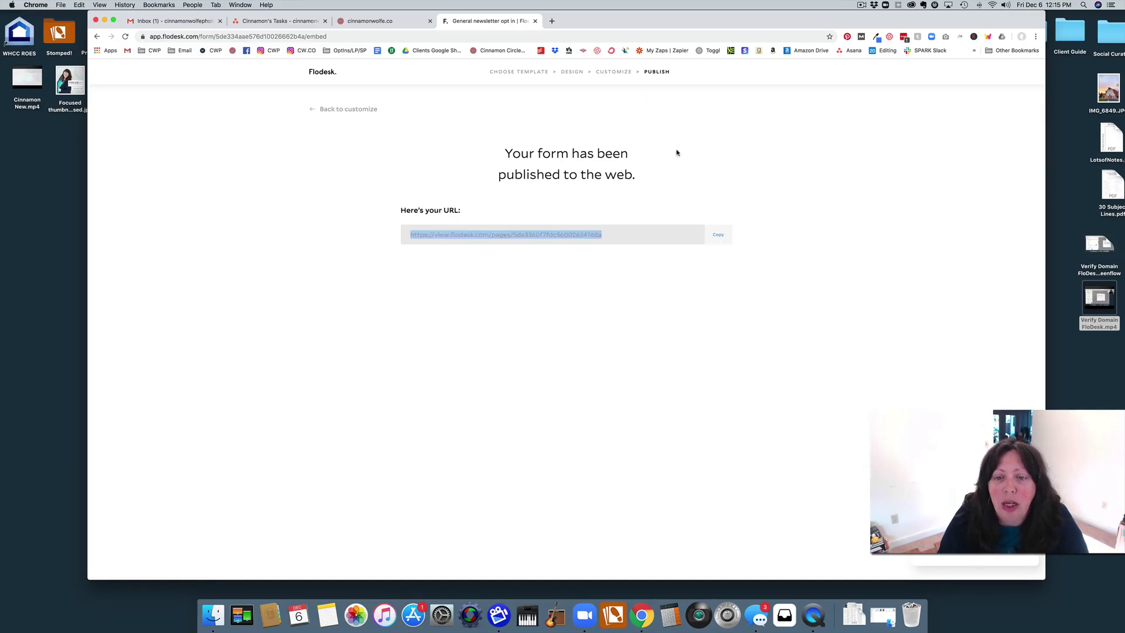
Paste the copied form URL into a new browser tab and load it.
{"action": "left_click", "coordinate": [552, 20]}
{"action": "right_click", "coordinate": [461, 36]}
{"action": "left_click", "coordinate": [510, 81]}
{"action": "key", "text": "Return"}
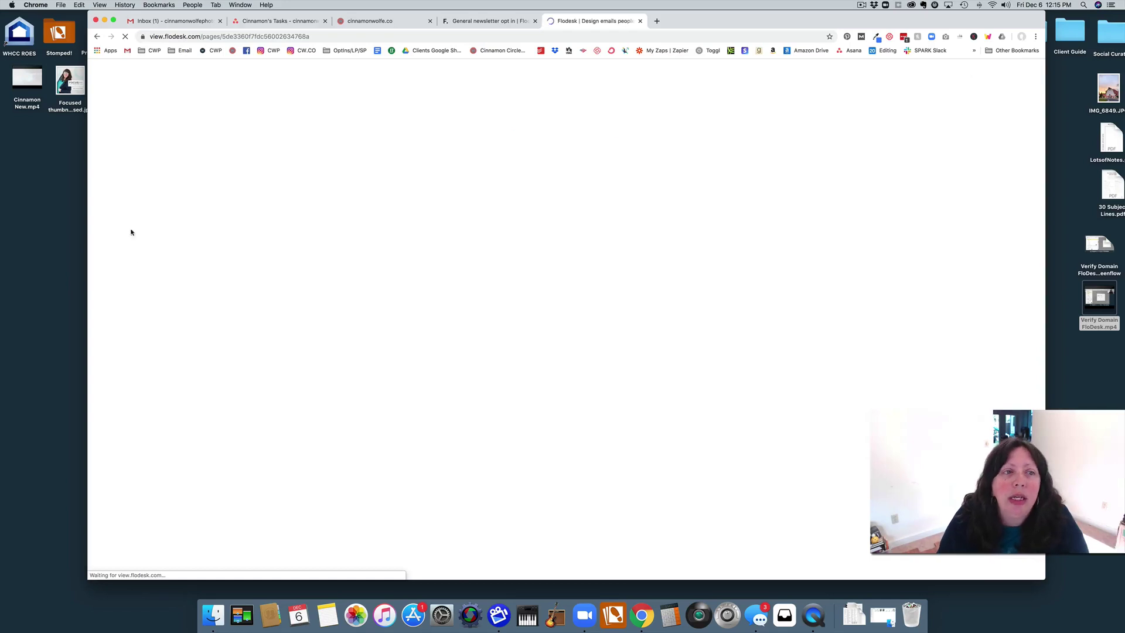